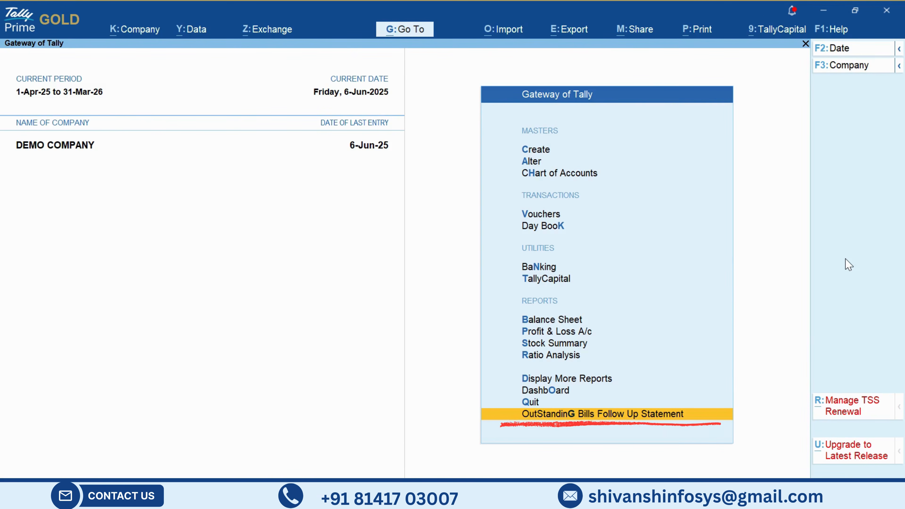
- Open the Outstanding Bills Follow Up Statement from the Gateway of Tally
key(Up)
key(Down)
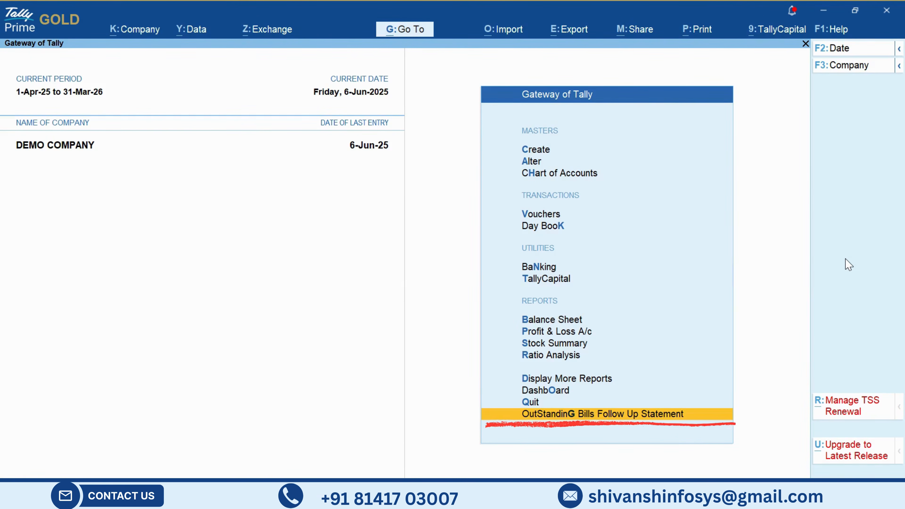
key(Up)
key(Up)
key(Up)
key(Up)
key(Up)
key(Down)
key(Down)
key(Down)
key(Down)
key(Down)
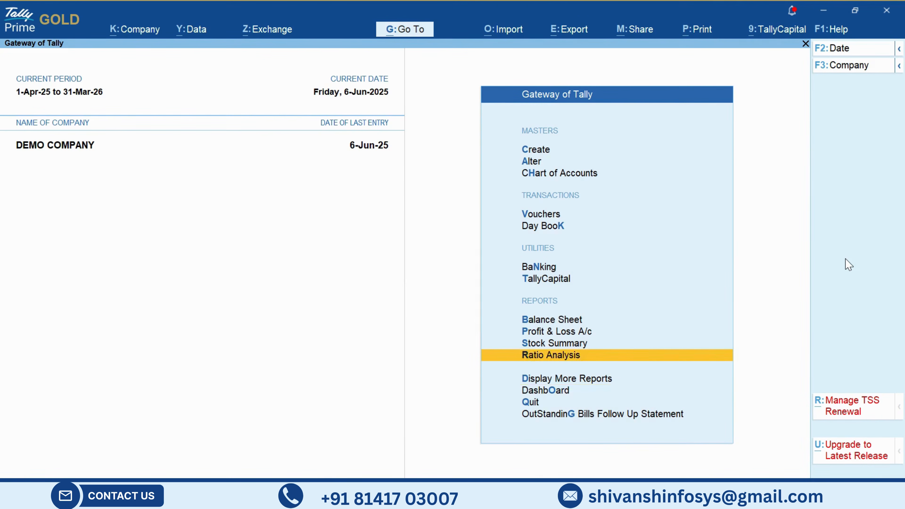
key(Return)
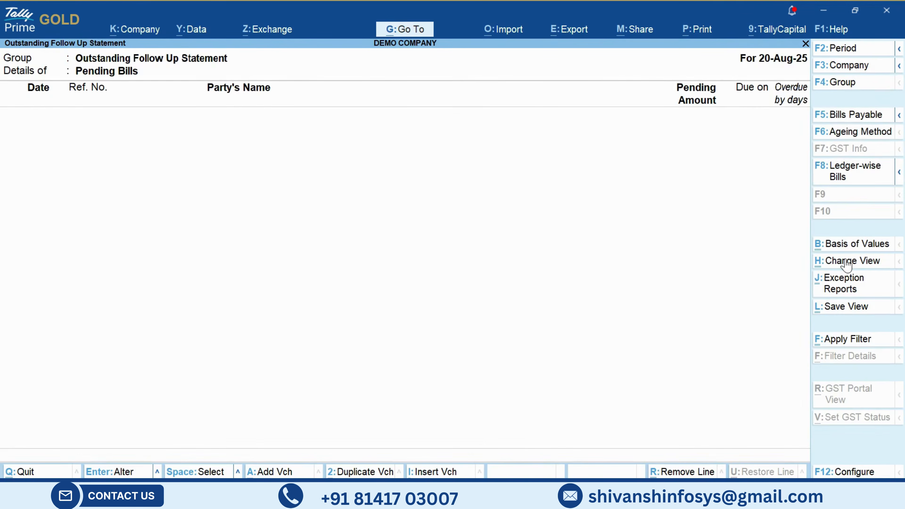
- Set the statement's period from 1-Apr-25 to 31-Mar-26
key(alt+F2)
text(a)
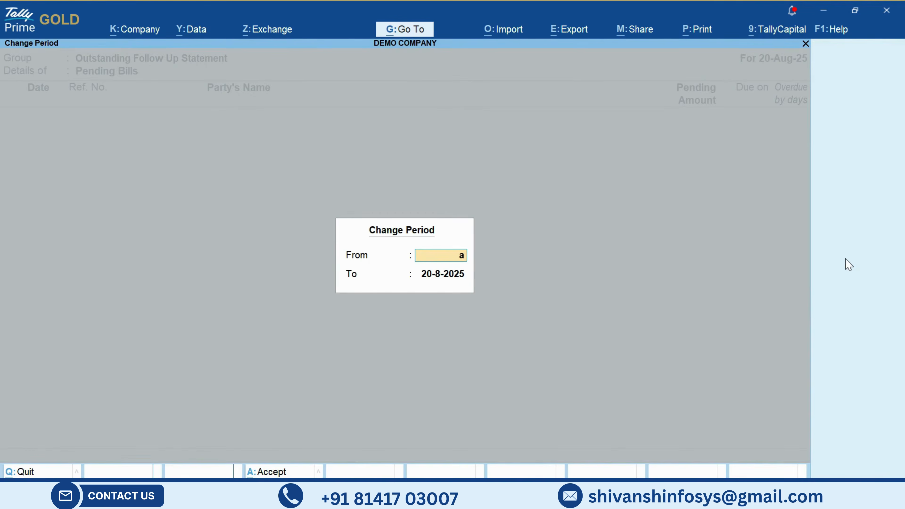
text(pril)
key(Return)
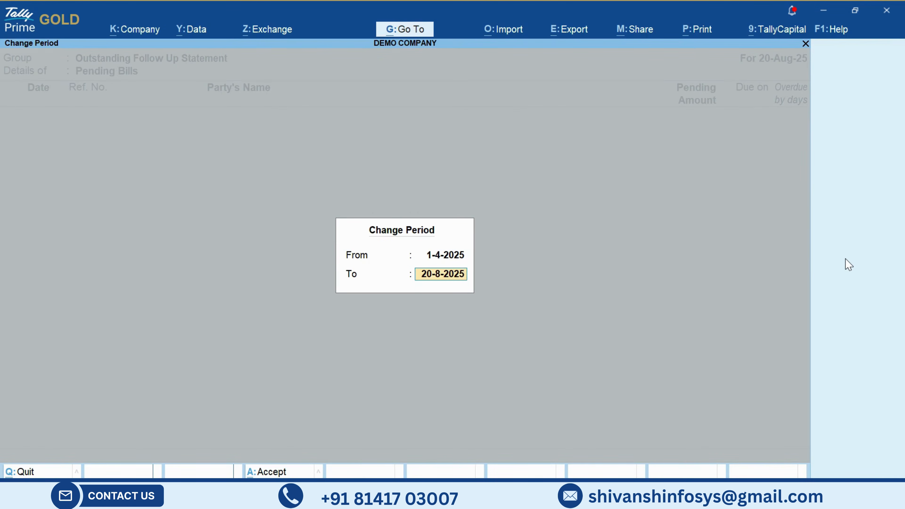
text(march)
key(Return)
- Examine the pending bills and the follow-up call entries listed beneath each party in the statement
key(Down)
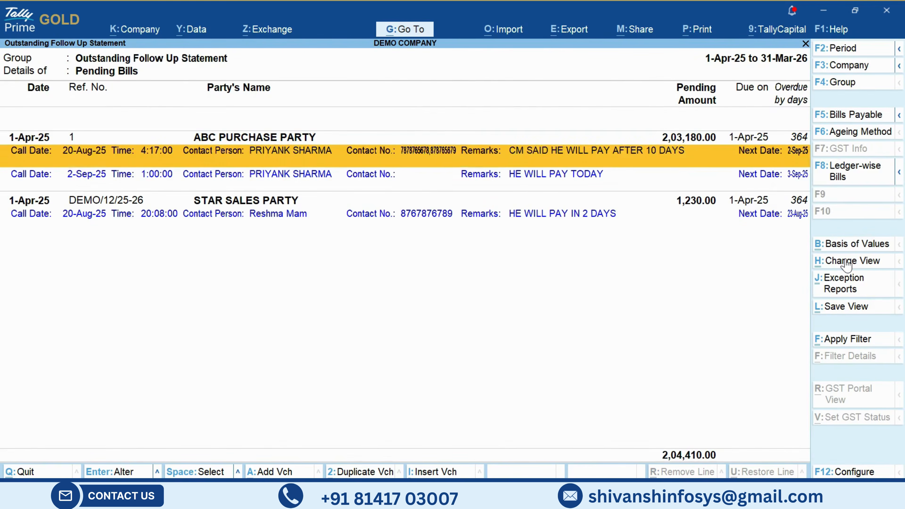
key(shift+Down)
key(shift+Up)
key(space)
key(Down)
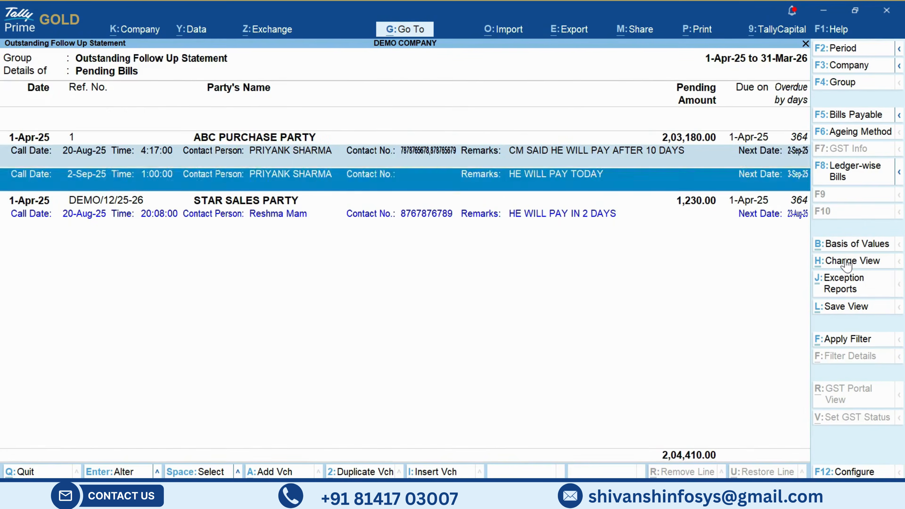
key(space)
key(Up)
key(space)
key(Down)
key(Down)
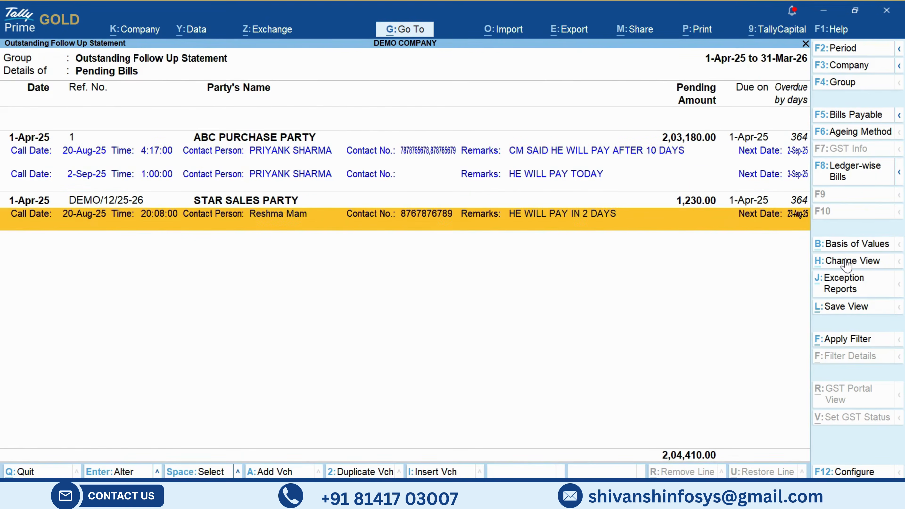
key(Up)
key(Up)
key(Up)
key(Up)
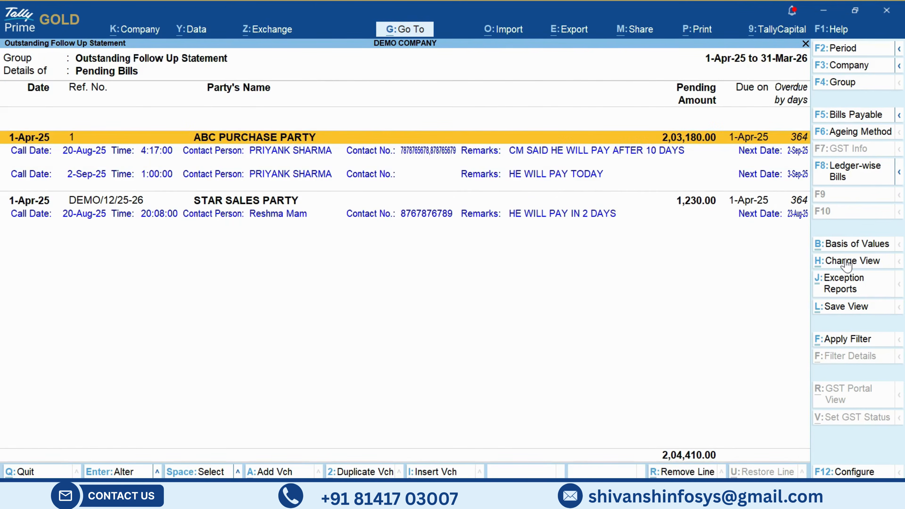
key(Down)
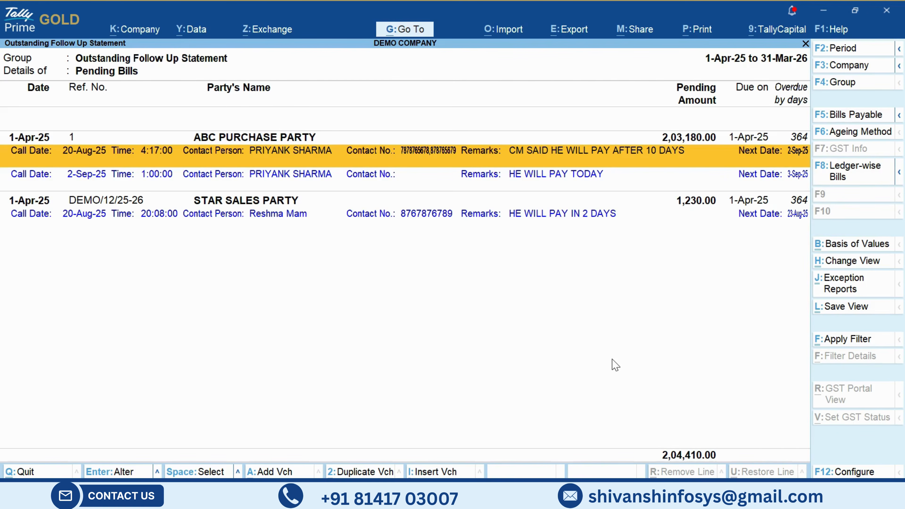
- Review the second follow-up entry of ABC PURCHASE PARTY and the STAR SALES PARTY follow-up, then leave the statement
click(109, 181)
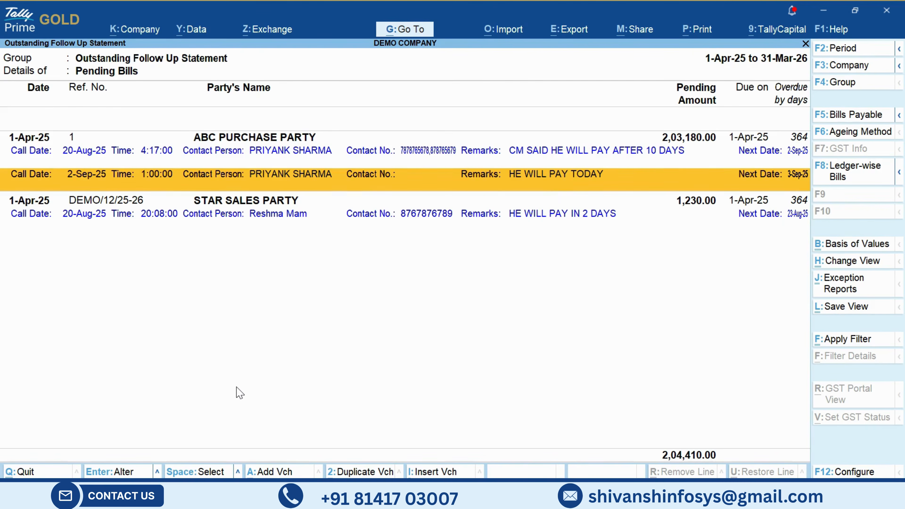
key(Down)
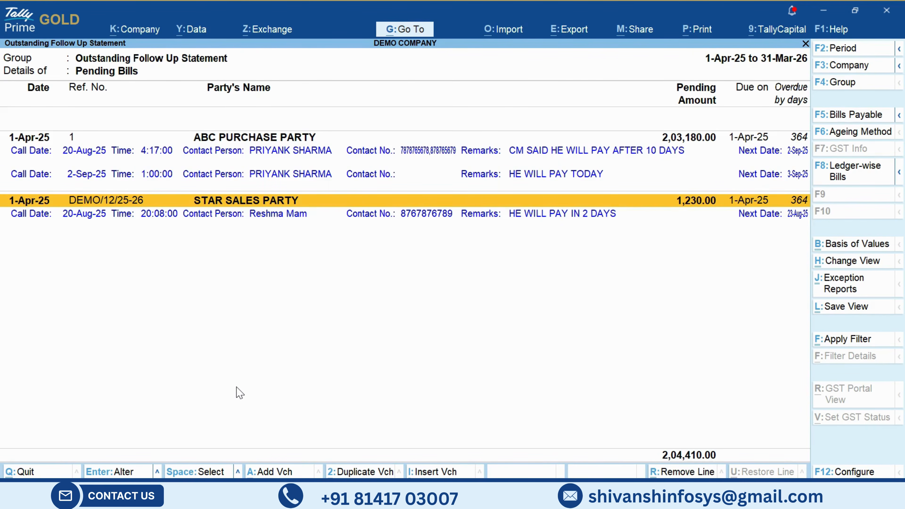
key(Down)
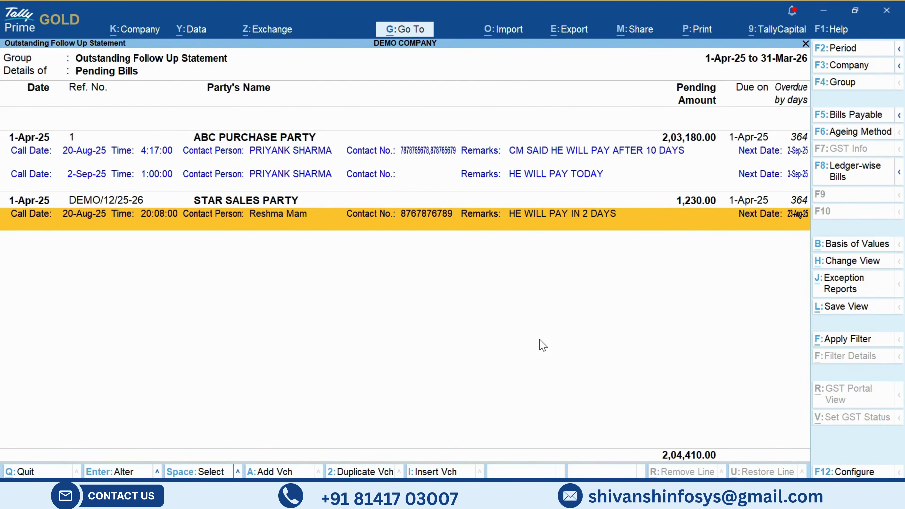
key(Up)
key(Up)
key(Down)
key(Up)
key(Down)
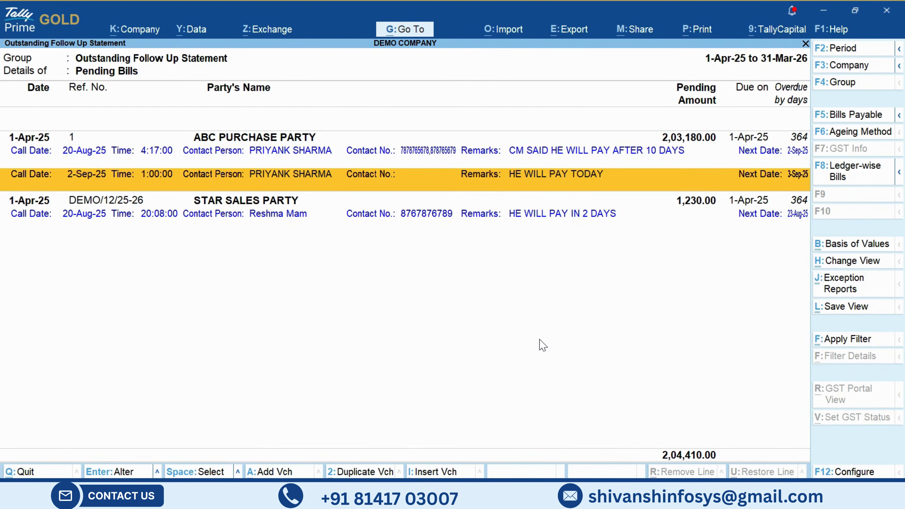
key(Up)
key(Down)
key(Escape)
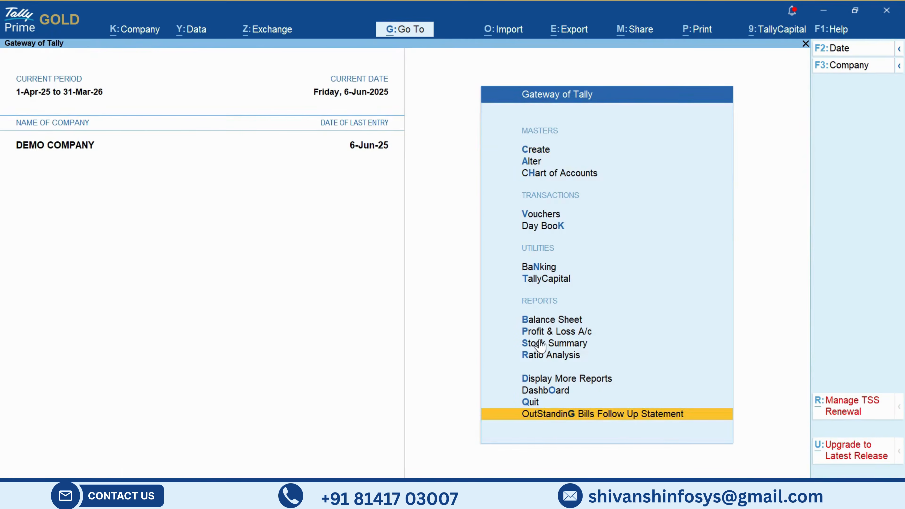
- Open the outstanding receivables report under Statements of Accounts
key(Escape)
key(Escape)
key(d)
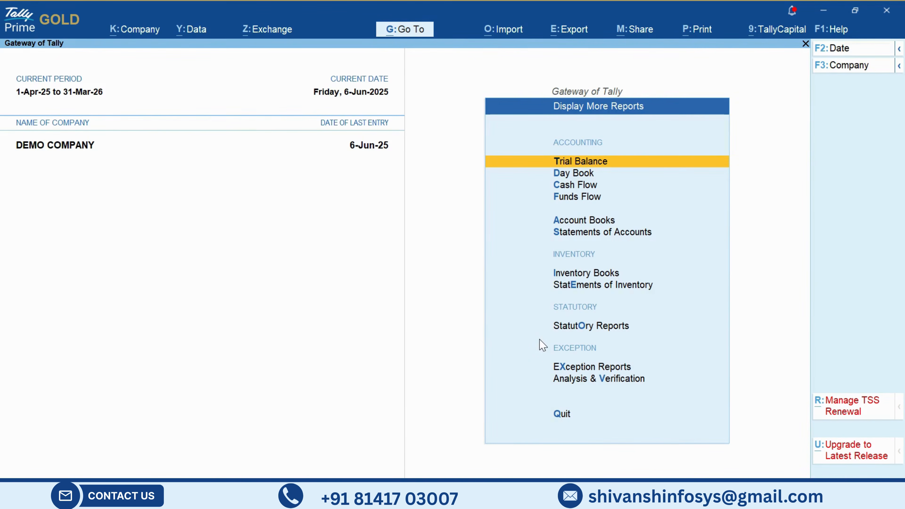
key(s)
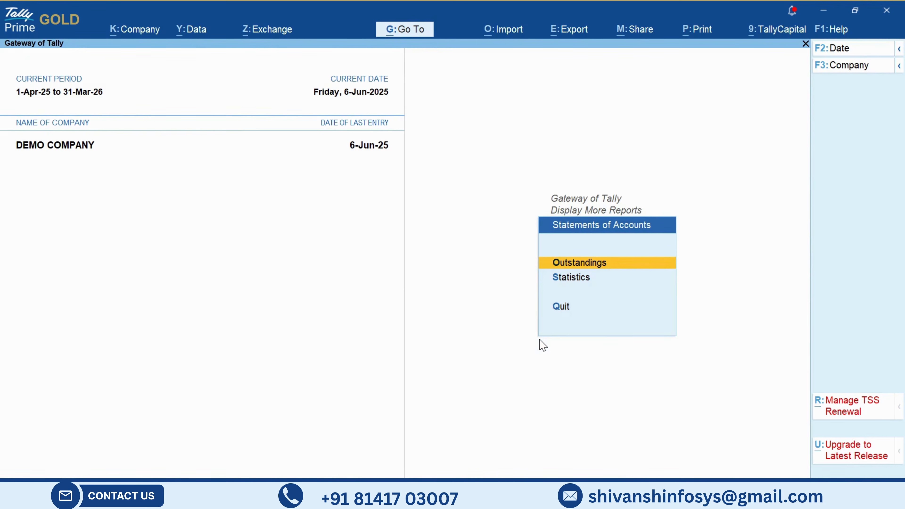
key(o)
key(Down)
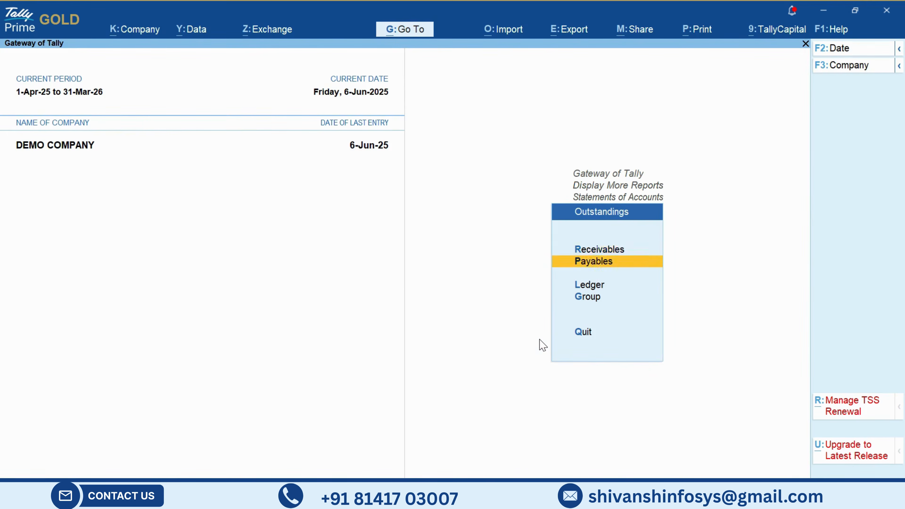
key(Up)
key(Return)
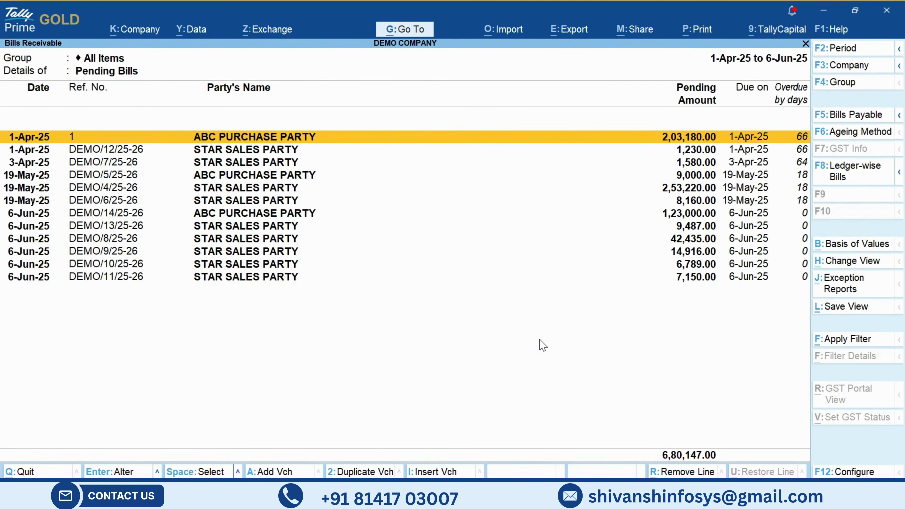
- Set Show Outstanding FollowUp to Yes in the Bills Receivable configuration and accept it
click(828, 473)
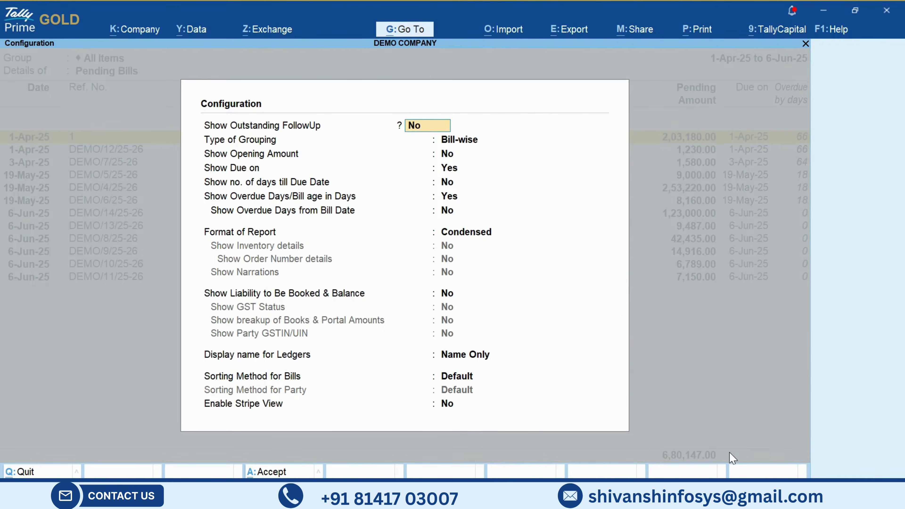
key(Return)
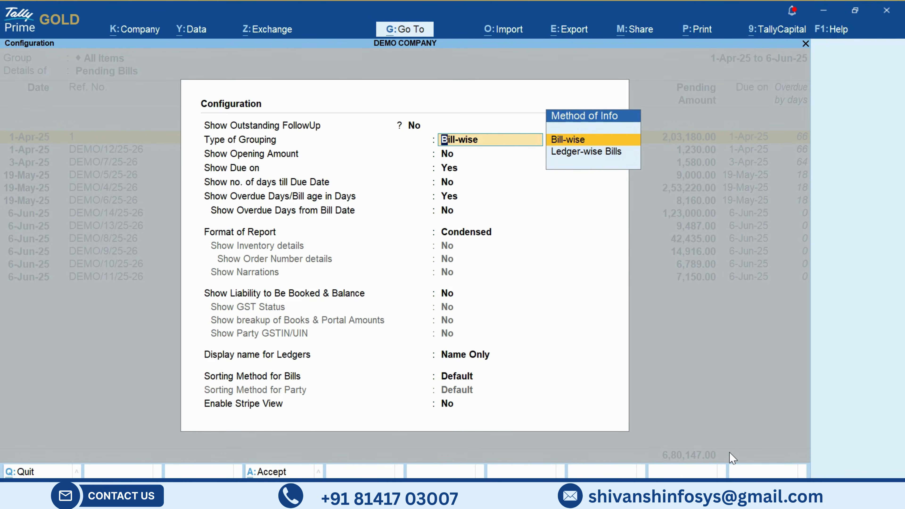
key(Up)
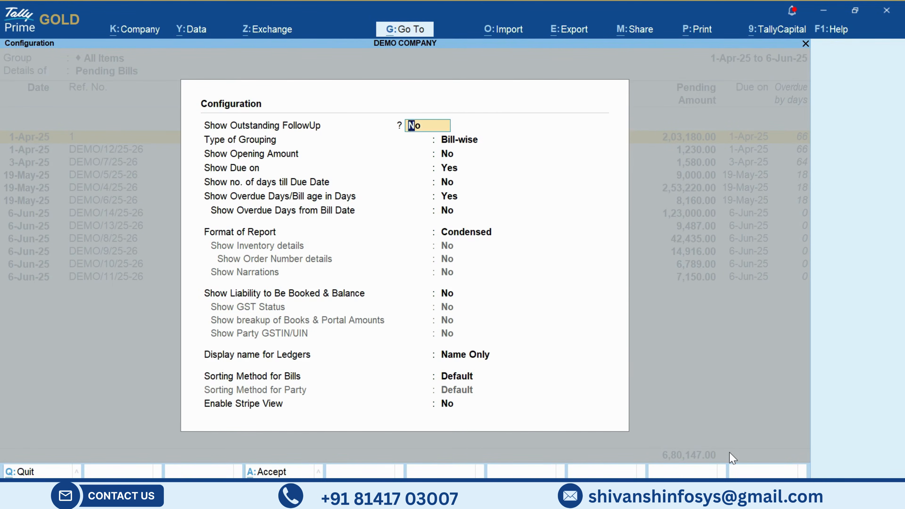
text(yes)
key(Return)
key(Return)
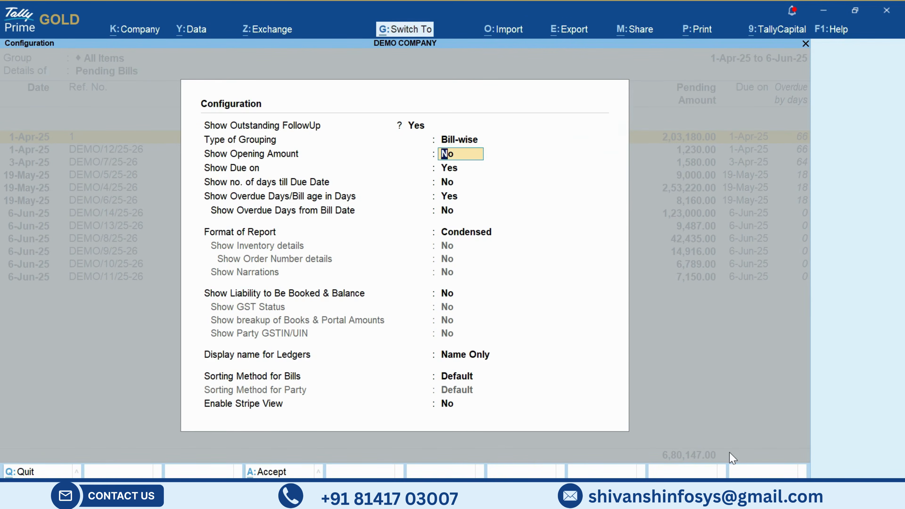
key(ctrl+a)
- Examine the follow-up details shown beneath the ABC PURCHASE PARTY and STAR SALES PARTY bills in Bills Receivable
key(Down)
key(Down)
key(Down)
key(Down)
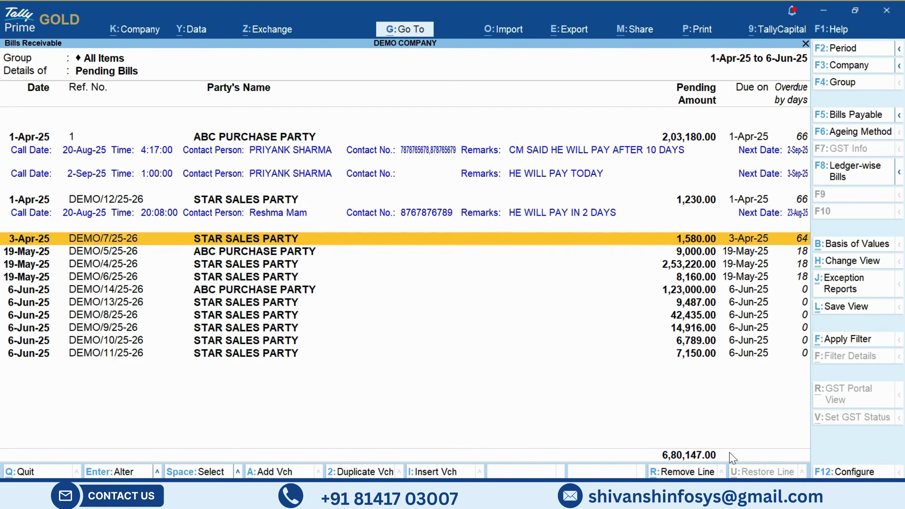
key(Up)
key(Down)
key(Up)
key(Up)
key(Up)
key(Up)
key(Down)
key(Down)
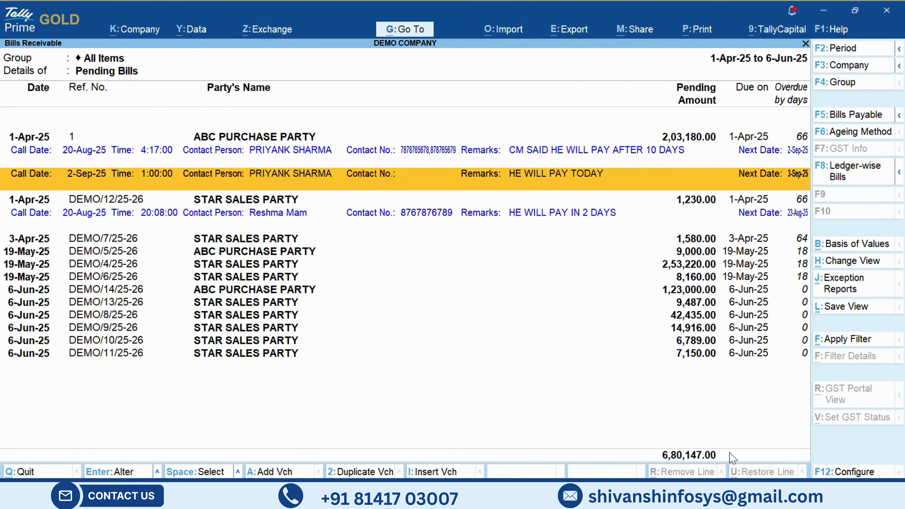
- Select the STAR SALES PARTY bill DEMO/7/25-26 and open its outstanding follow-up details for entry
key(Down)
key(Down)
key(Down)
key(Up)
key(space)
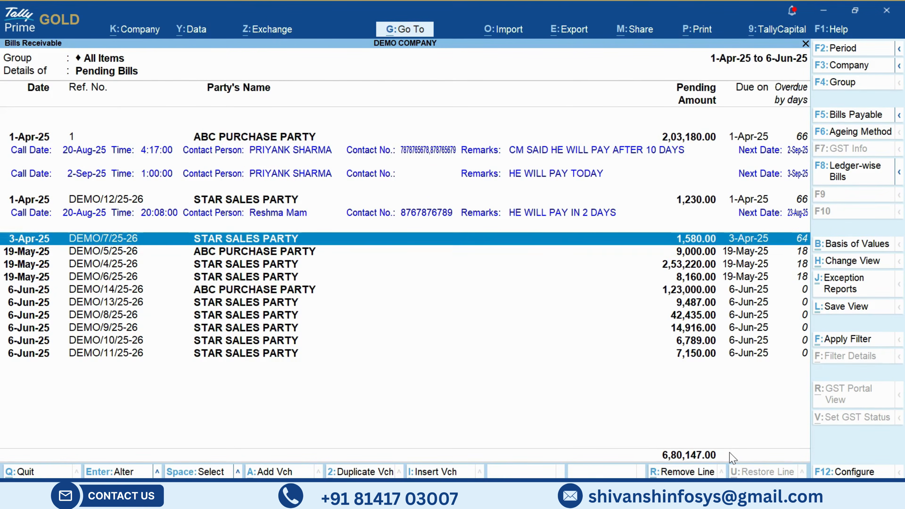
key(space)
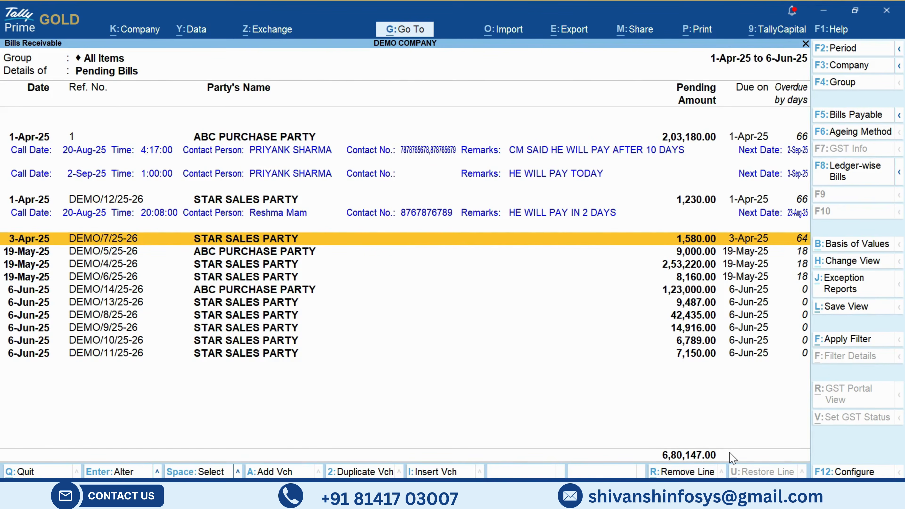
key(space)
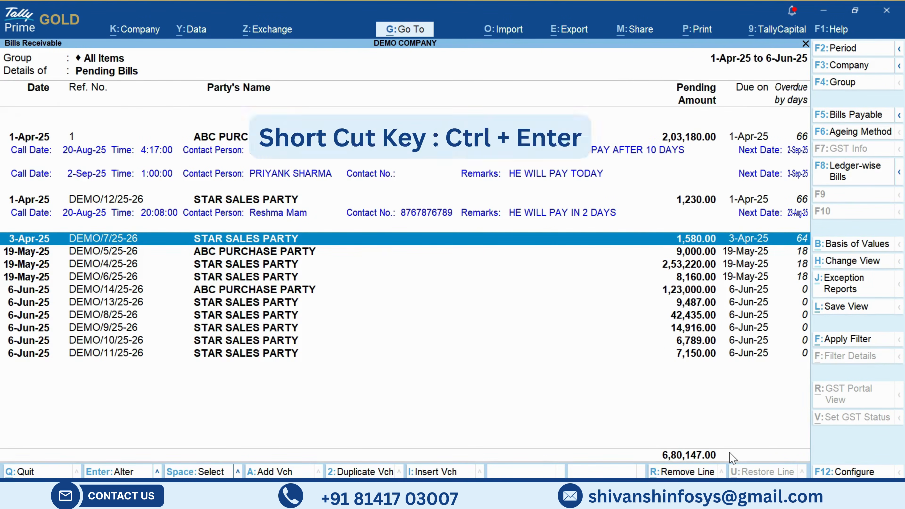
key(ctrl+Return)
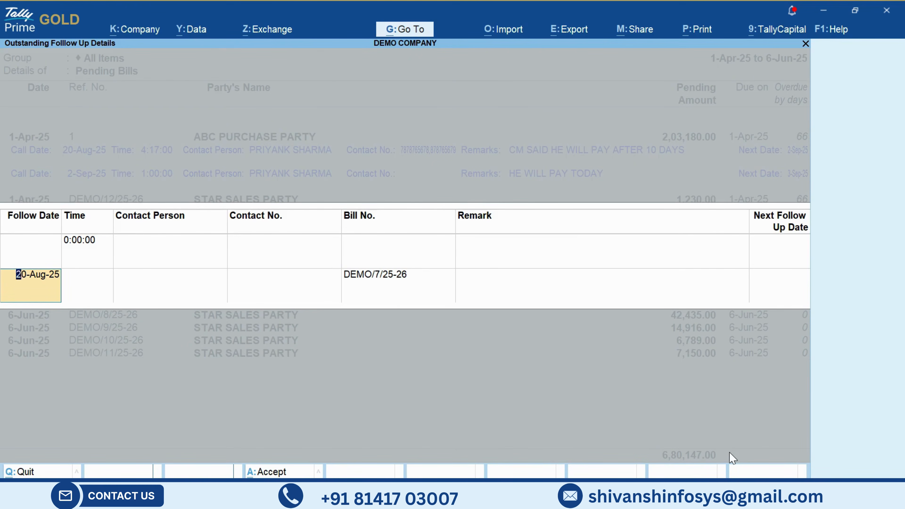
- Accept 20-Aug-25 as the follow date and set the follow-up time to 5:12:00
key(Return)
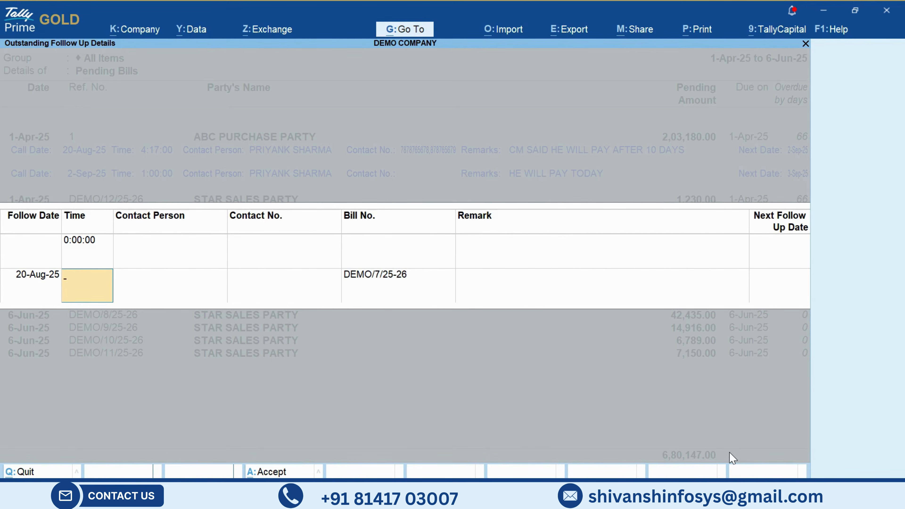
text(05:12:00)
key(Return)
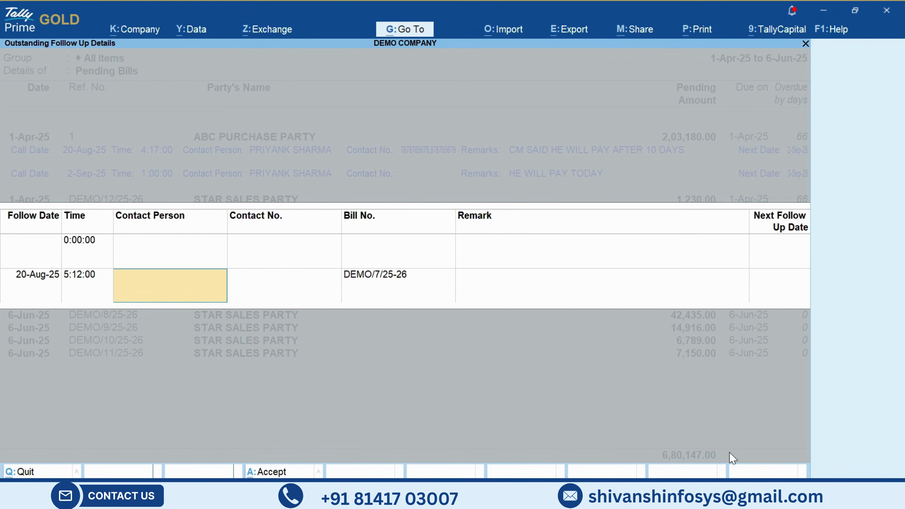
- Enter the contact person's name and two comma-separated contact numbers for the follow-up
text(Kanak Mam)
key(Return)
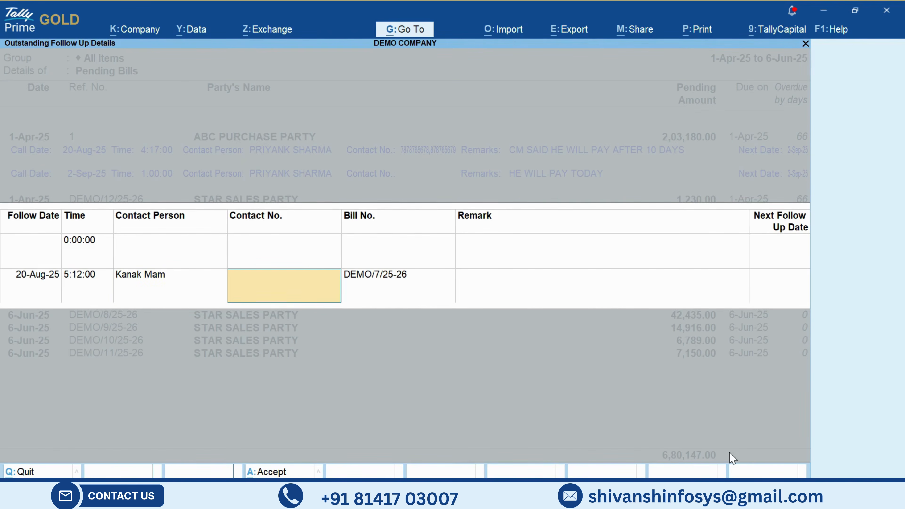
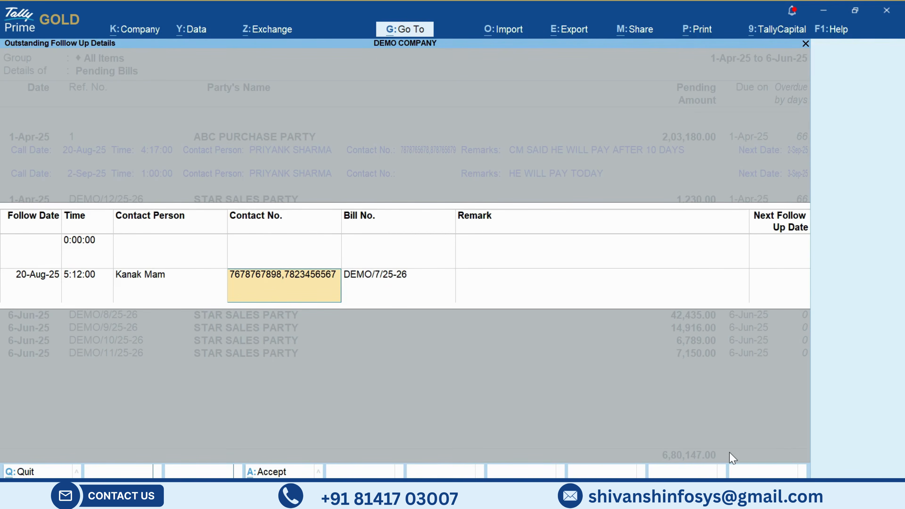
key(Return)
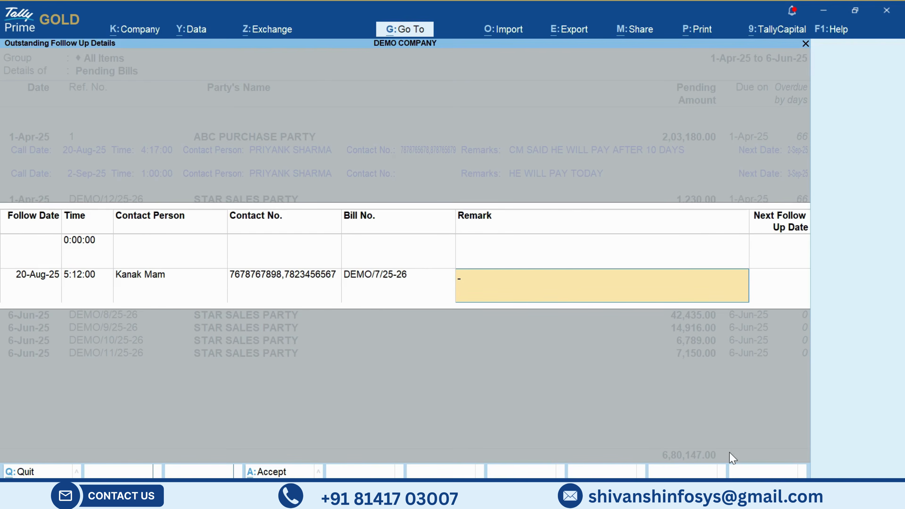
- Enter the remark "CM'S CALL RINGING." for the DEMO/7/25-26 follow-up
text(CM'S CALL RINGING.)
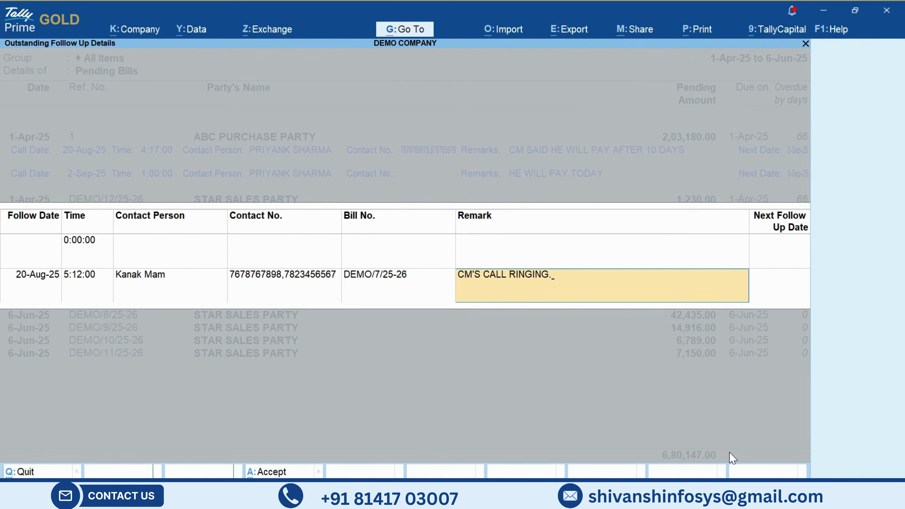
key(Return)
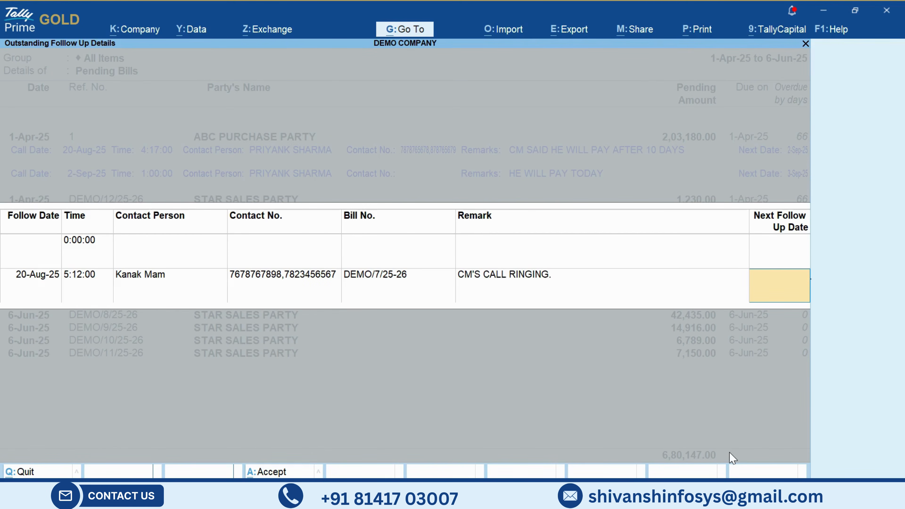
- Set the next follow-up date to 21-Aug-25 and accept the follow-up entry
text(21.08.2025)
key(Return)
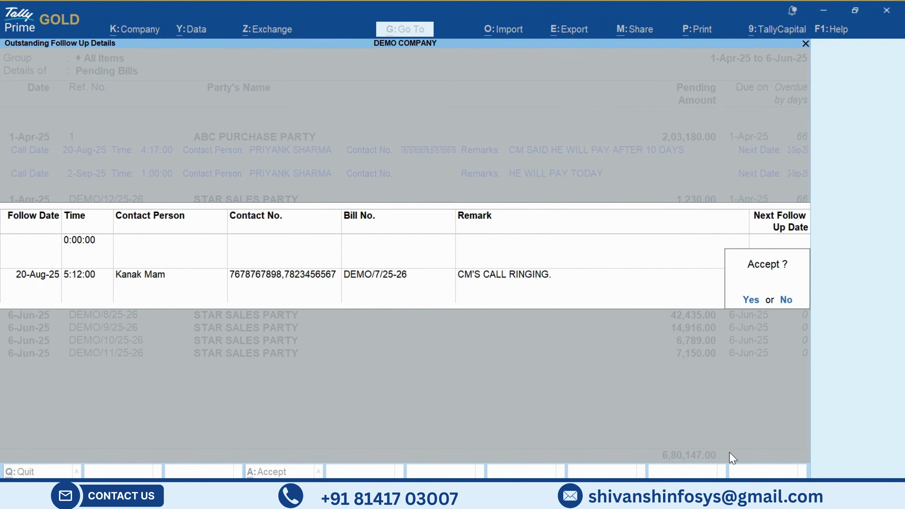
key(Return)
- Examine the follow-up lines beneath the STAR SALES PARTY and ABC PURCHASE PARTY bills in Bills Receivable
key(Down)
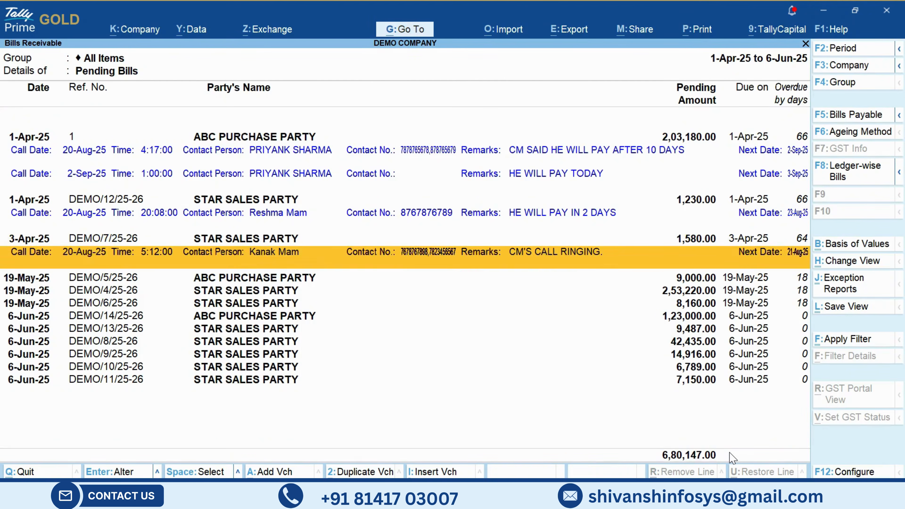
key(space)
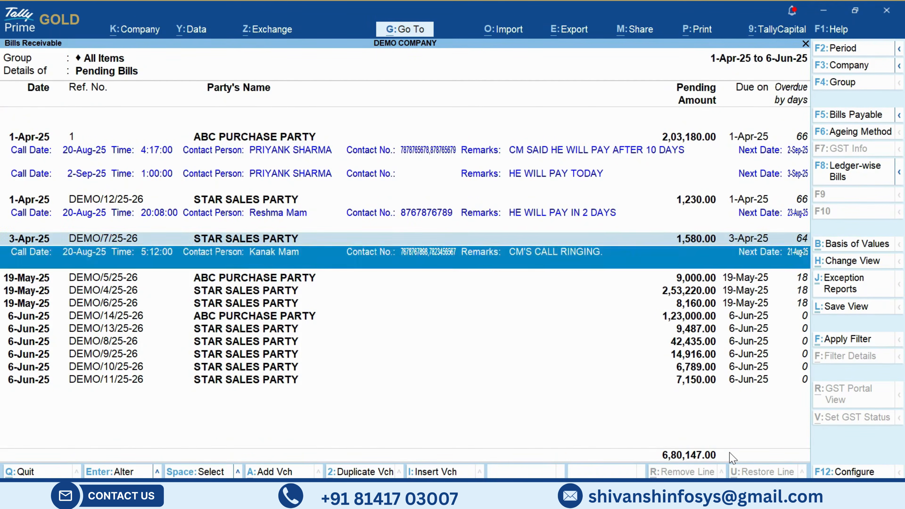
key(Up)
key(space)
key(Up)
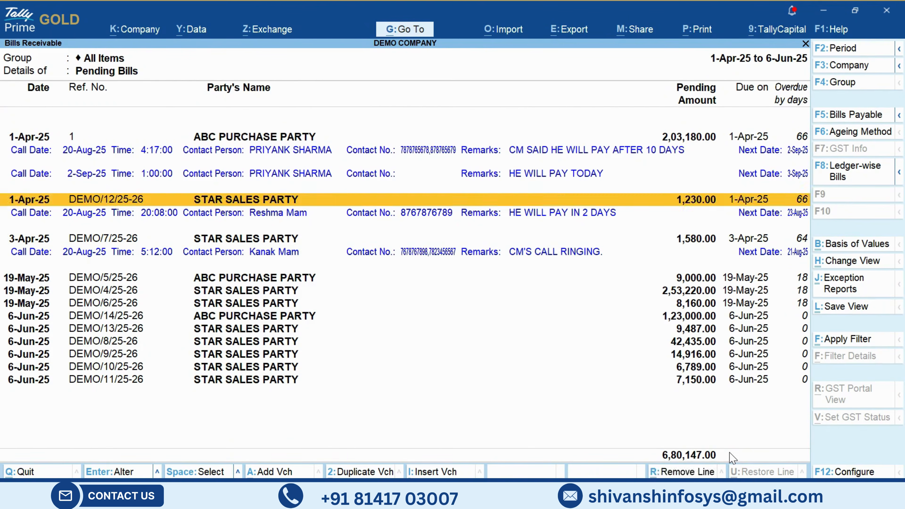
key(Up)
key(Up)
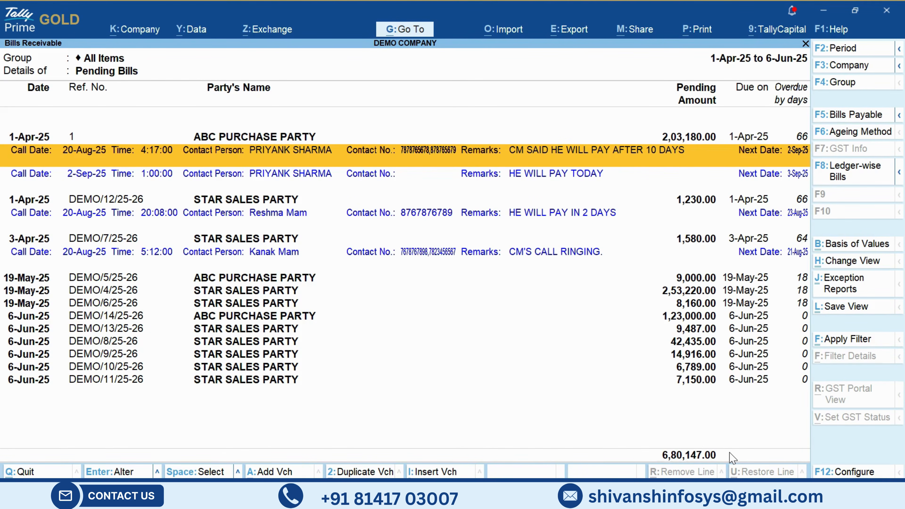
key(Down)
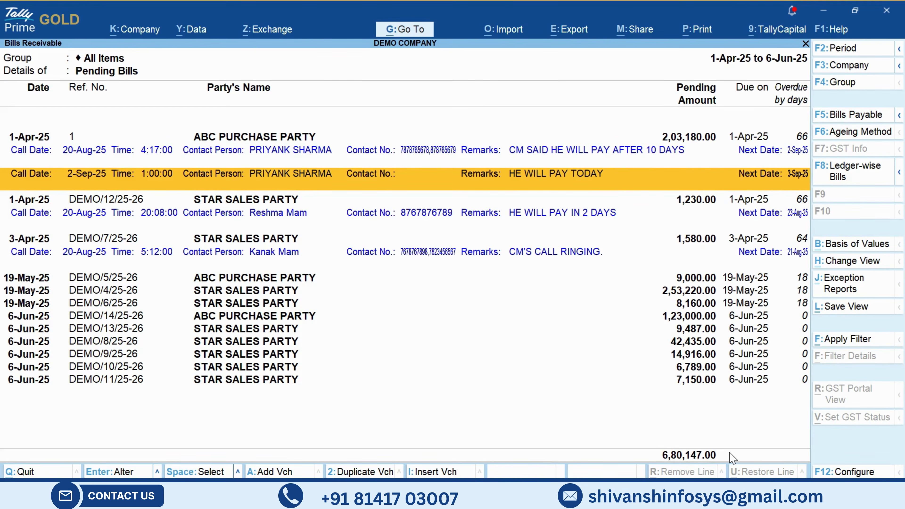
- Open the outstanding follow-up details of ABC PURCHASE PARTY bill 1 for a new entry
key(Up)
key(Up)
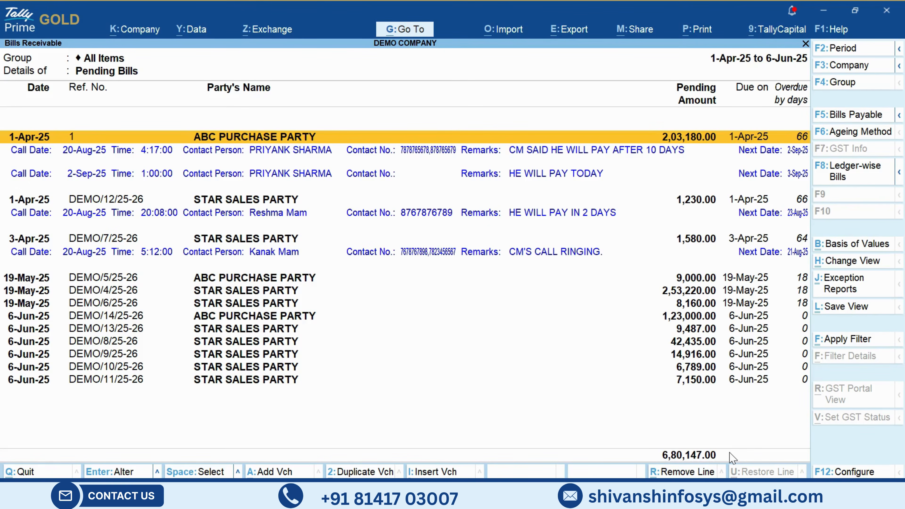
key(Return)
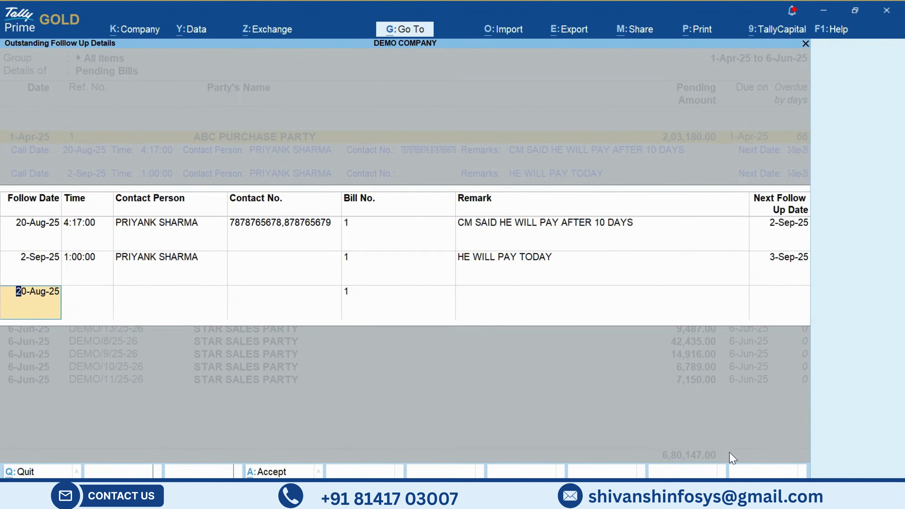
- Set the new follow-up entry's date to 3-Sep-25 and its time to 4:00:00
text(3.09.25)
key(Return)
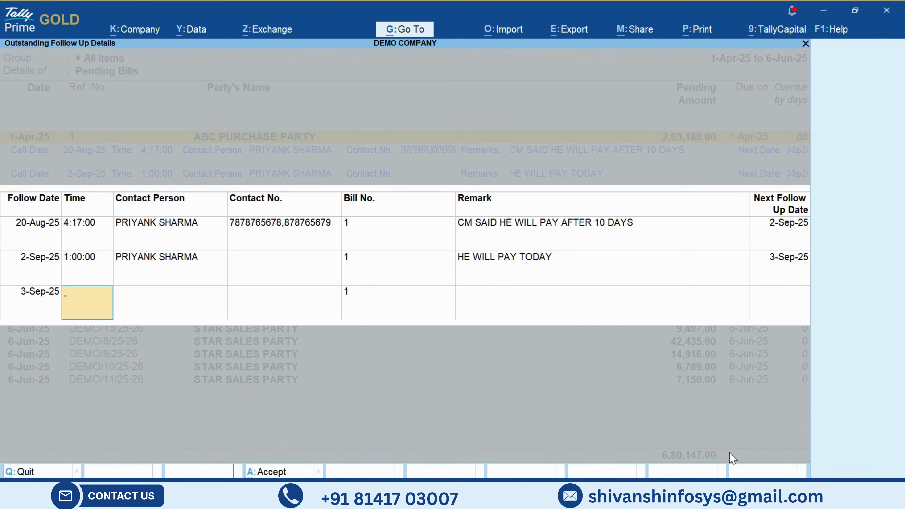
text(4:00)
key(Return)
key(Return)
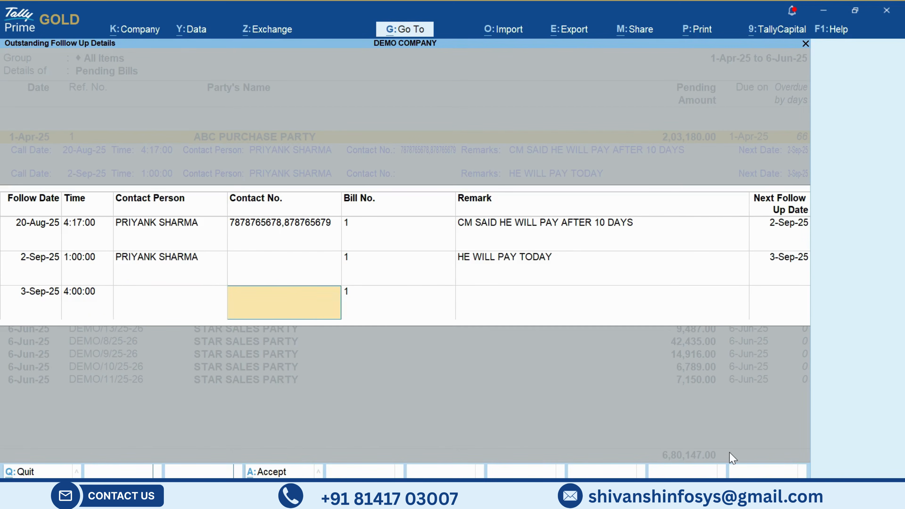
- Enter the contact person's full name for the 3-Sep-25 follow-up and leave the contact number blank
key(BackSpace)
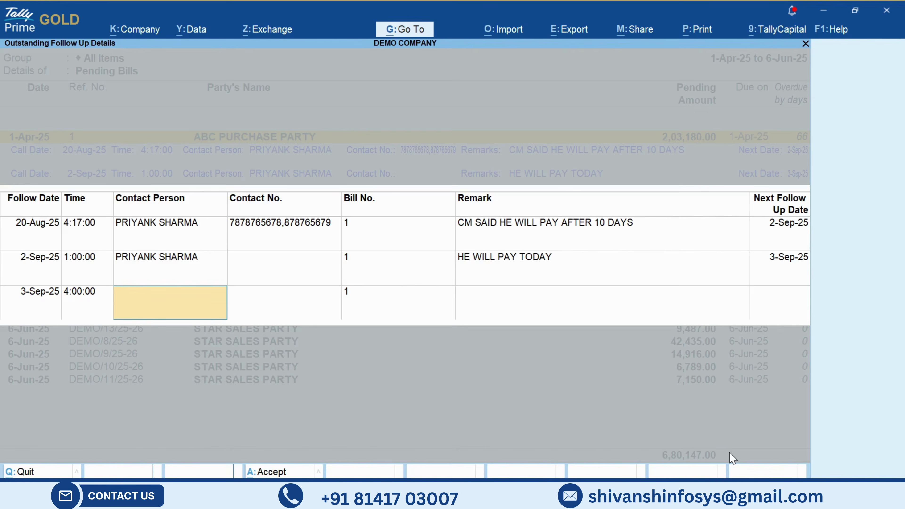
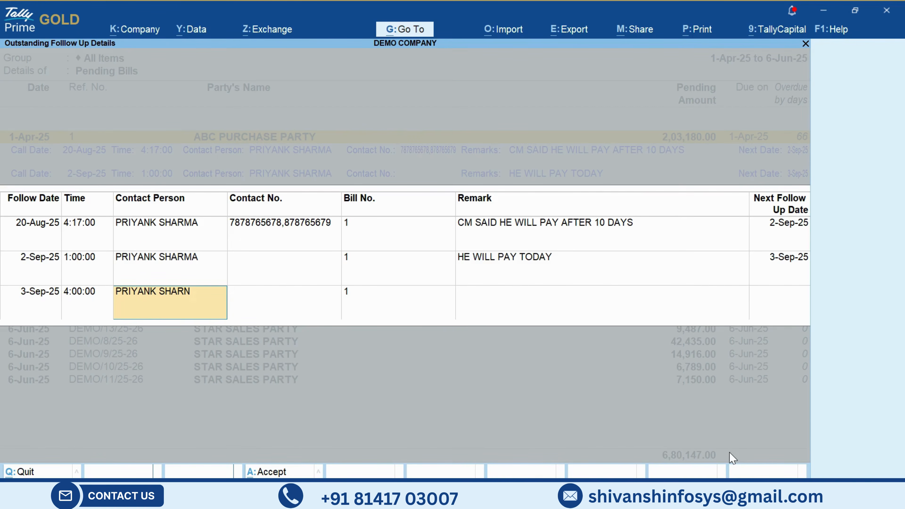
key(Return)
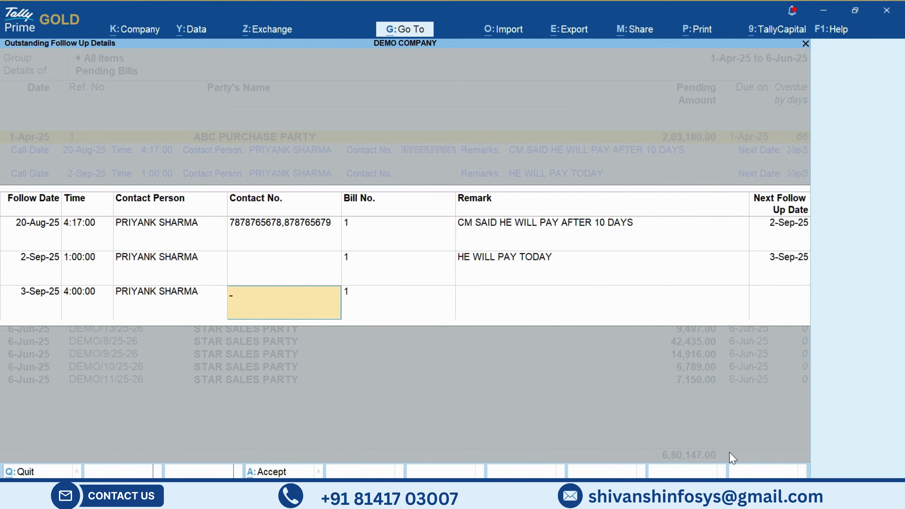
key(Return)
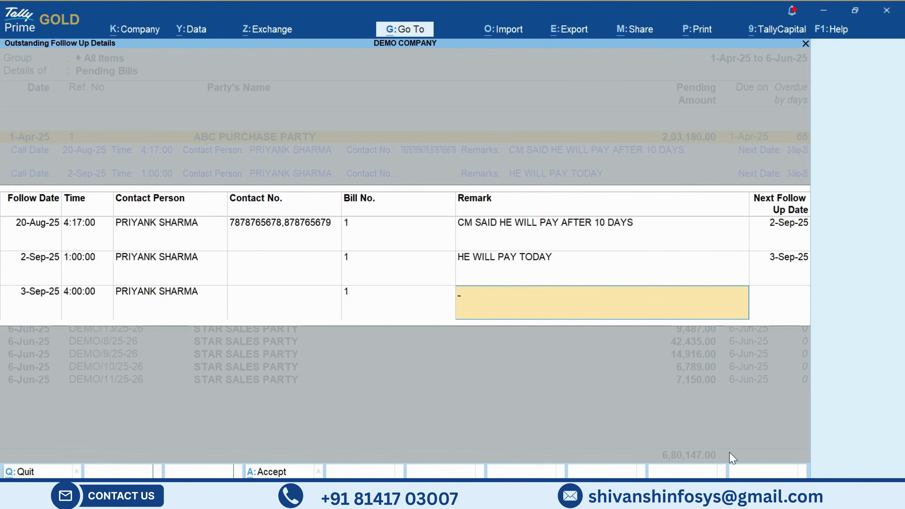
- Enter the remark "CM SAID HE HAD ALREADY DONE PAYMENT YEASTERDAY." and accept the entry without a next follow-up date
text(CM)
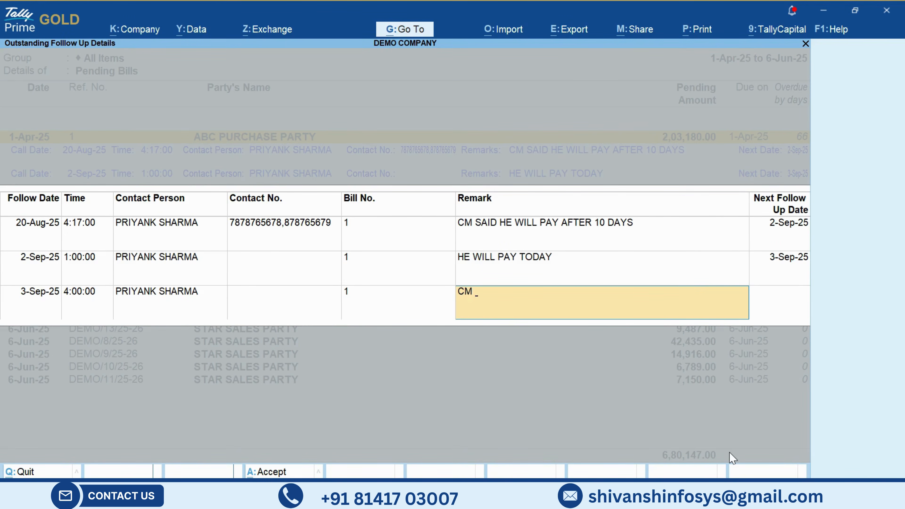
text( HAD ALREADY DONE PAYMENT)
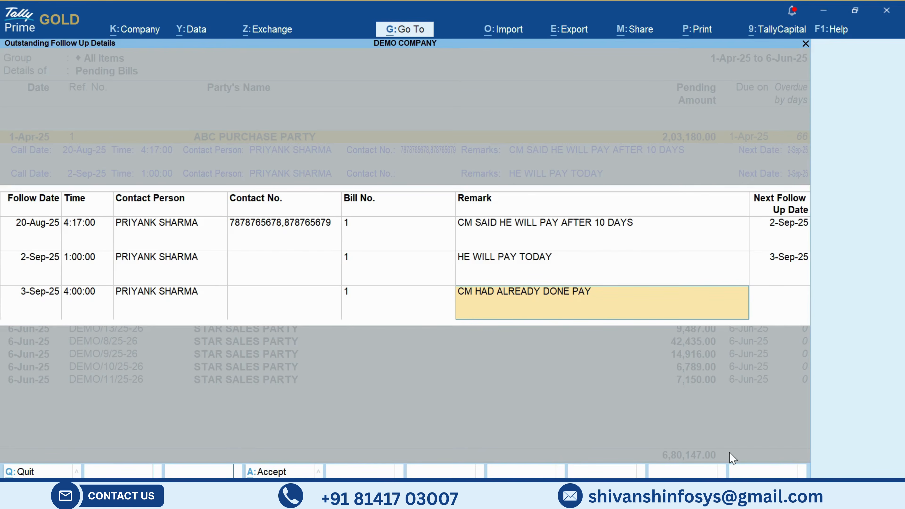
key(BackSpace)
key(BackSpace)
key(BackSpace)
key(BackSpace)
key(BackSpace)
key(BackSpace)
key(BackSpace)
key(BackSpace)
key(BackSpace)
key(BackSpace)
key(BackSpace)
key(BackSpace)
key(BackSpace)
key(BackSpace)
key(BackSpace)
key(BackSpace)
key(BackSpace)
key(BackSpace)
key(BackSpace)
key(BackSpace)
key(BackSpace)
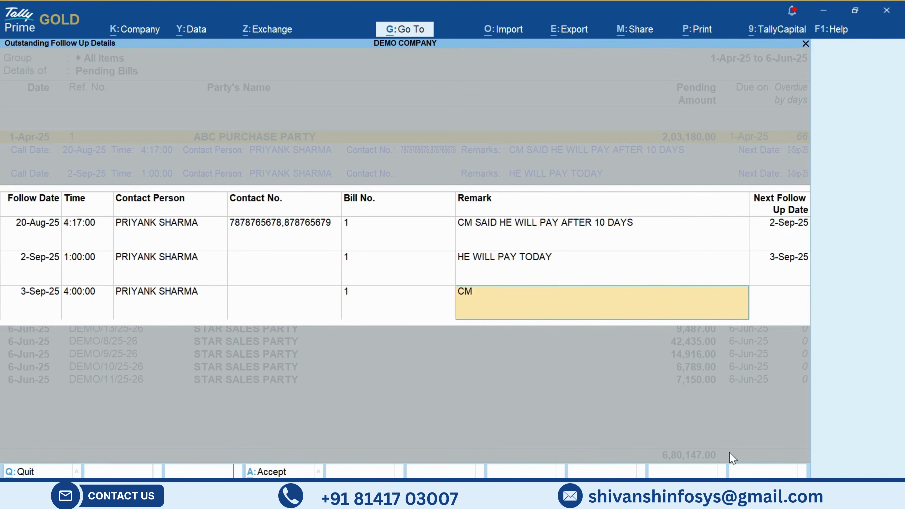
text(SAID HE HAD ALREADY D)
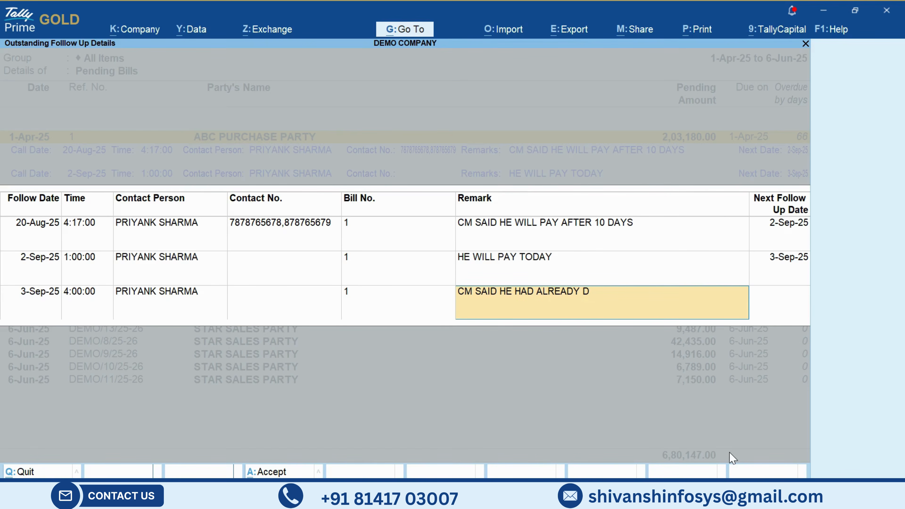
text(ONE PAYMENT TOMOR)
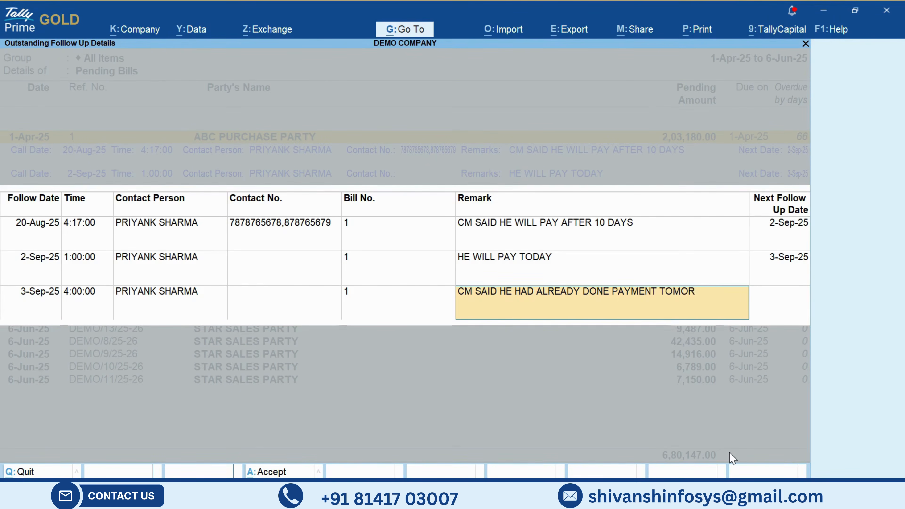
key(BackSpace)
key(BackSpace)
key(BackSpace)
key(BackSpace)
key(BackSpace)
text(YEA)
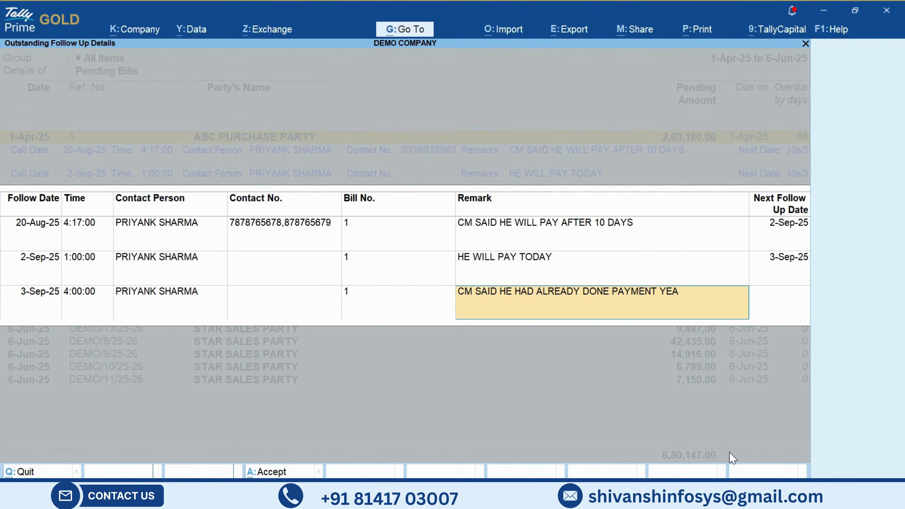
text(STERDAY.)
key(Return)
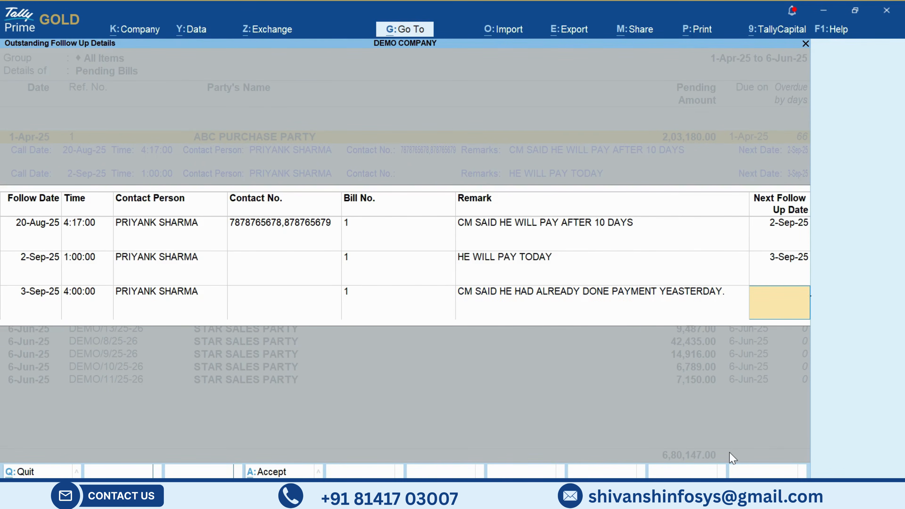
key(Return)
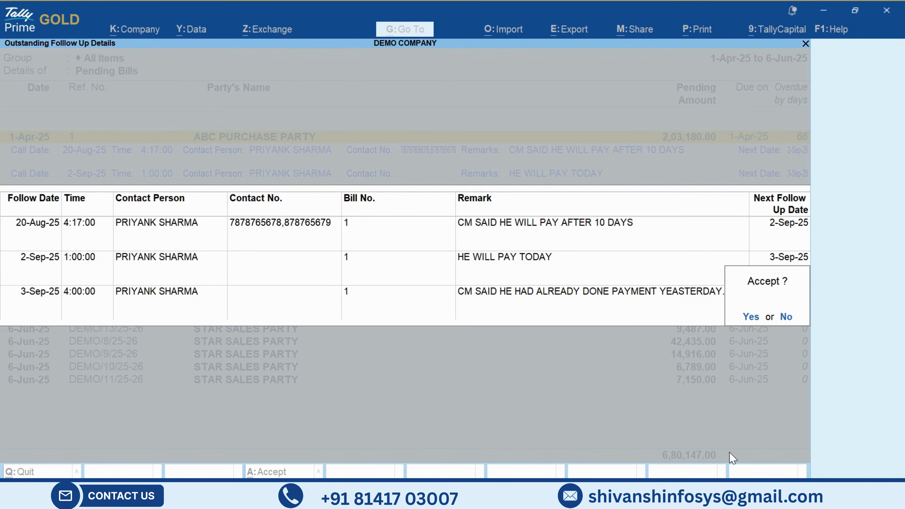
key(Return)
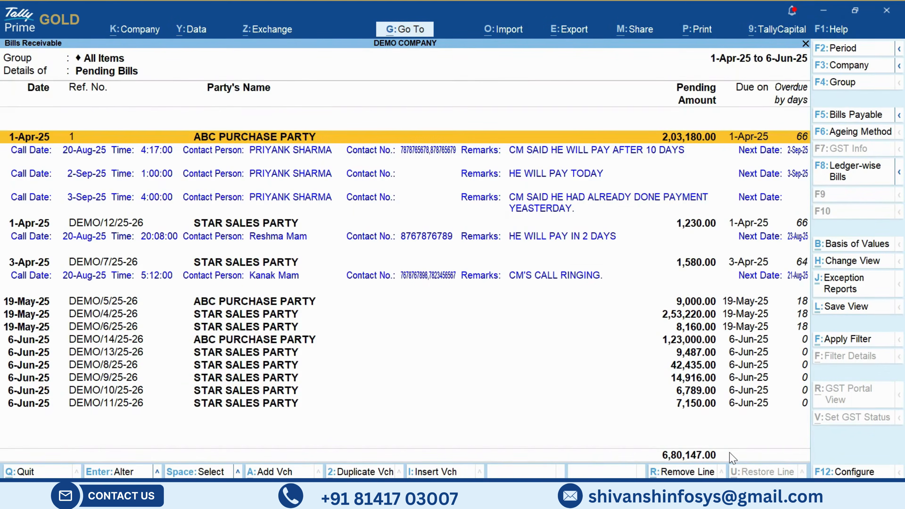
- Select the STAR SALES PARTY bill DEMO/12/25-26 and open its outstanding follow-up details
key(Down)
key(Down)
key(Down)
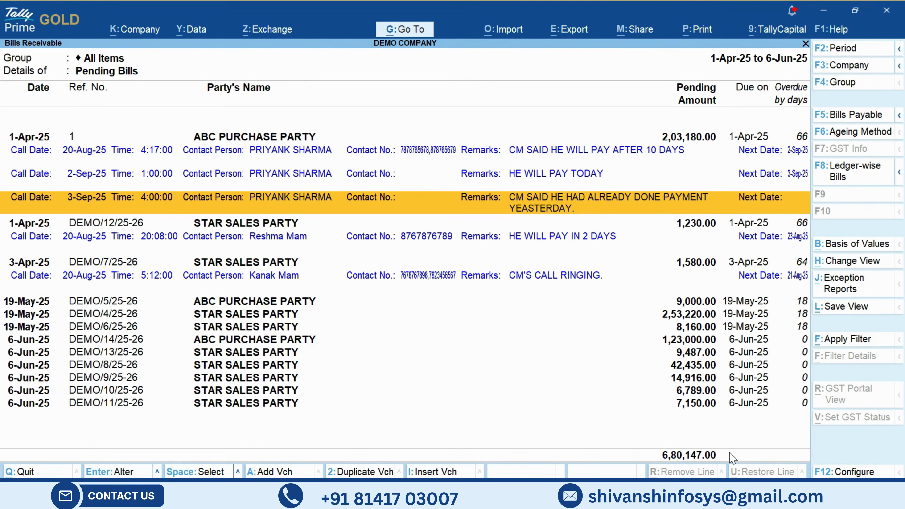
key(Down)
key(Down)
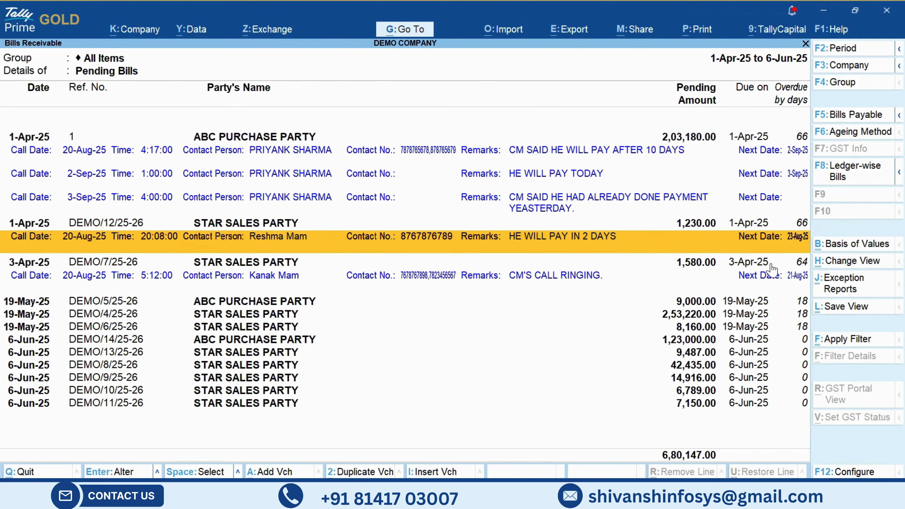
key(Up)
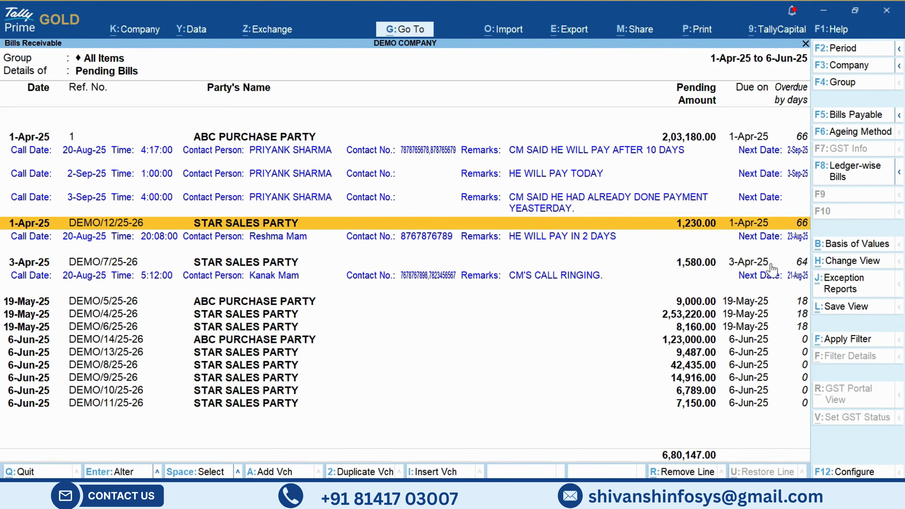
key(Return)
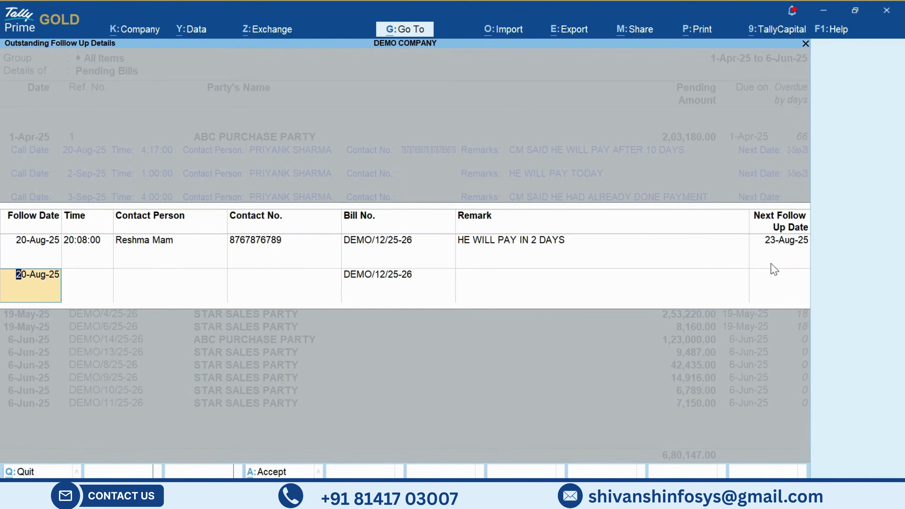
- Set the new follow-up date to 23-Aug-25, leaving the time, contact person and contact number unfilled
text(23.08.2025)
key(Return)
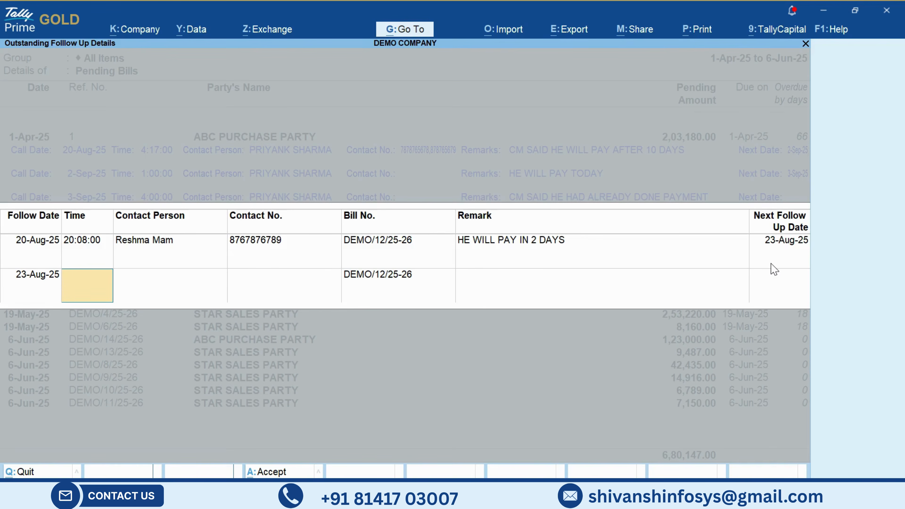
key(Return)
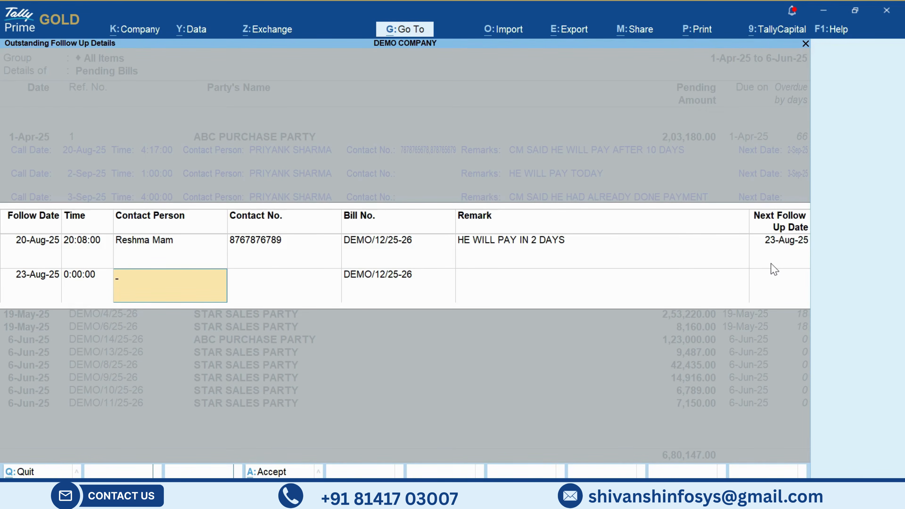
key(Return)
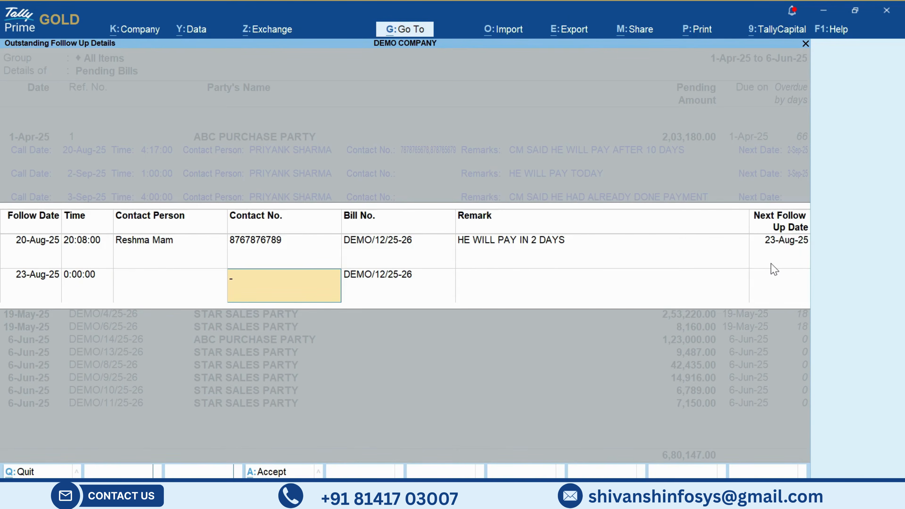
key(Return)
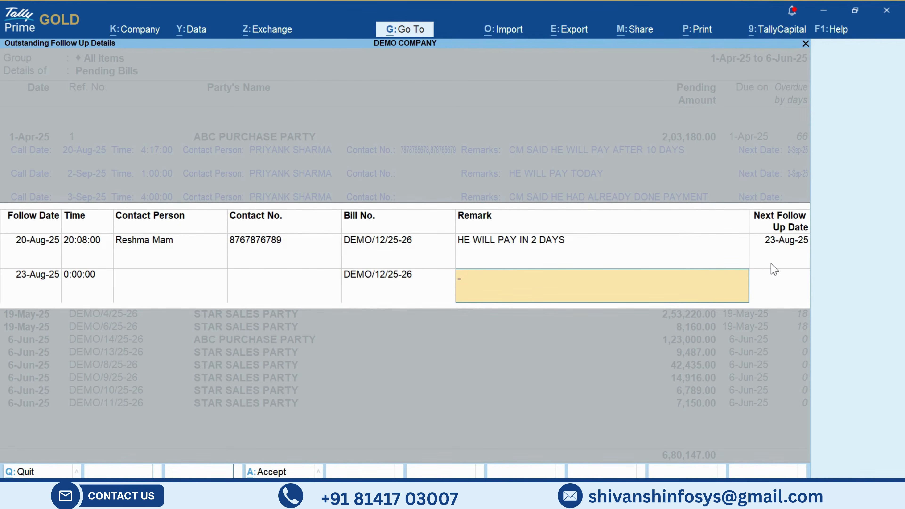
- Enter the remark "SHE SAID SHE WILL PAY WITHIN 3 DAYS" for the 23-Aug-25 follow-up
text(SHE SAID SHE)
key(BackSpace)
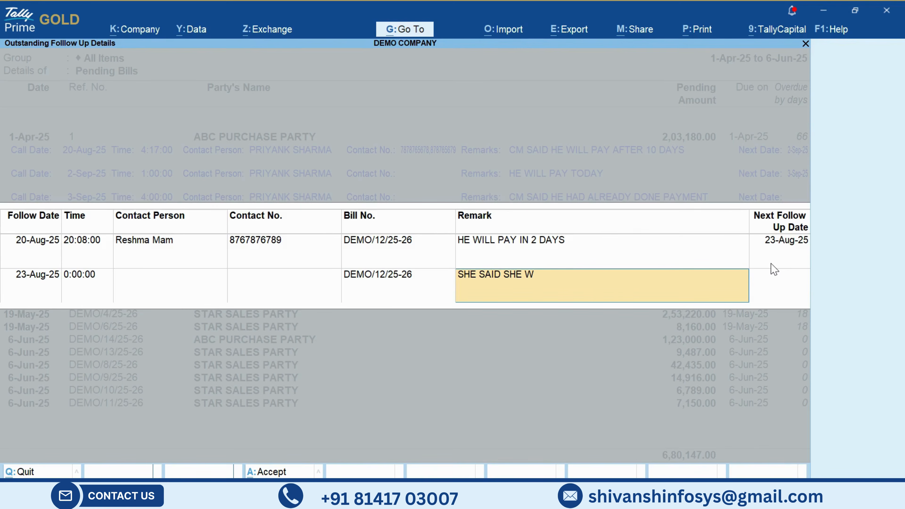
text(ILL PAY IWITHIN 3 DAYS)
key(Return)
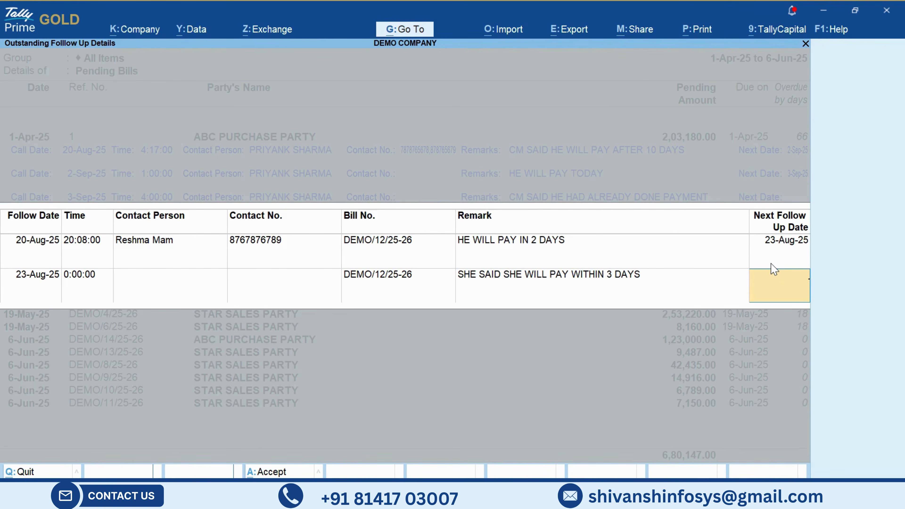
- Set the next follow-up date to 27-08-2025 and accept the DEMO/12/25-26 follow-up entry
text(27-08-2025)
key(Return)
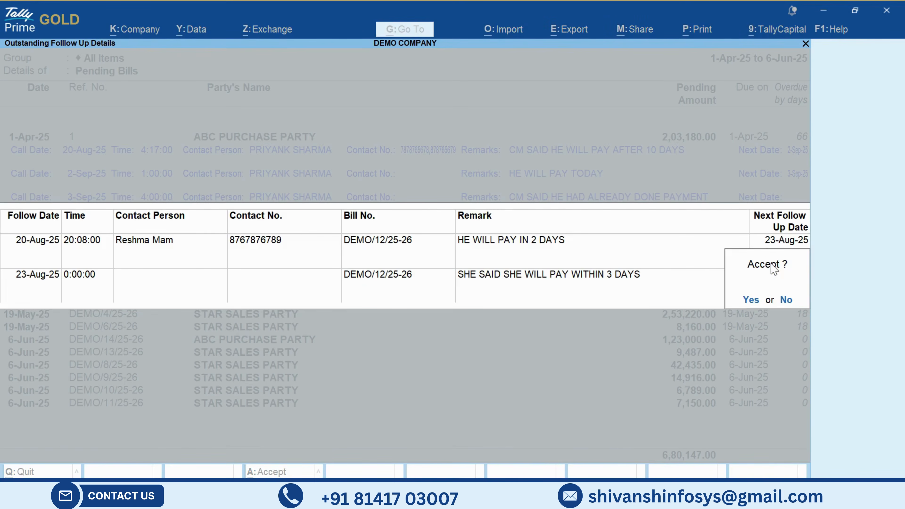
key(Return)
click(772, 270)
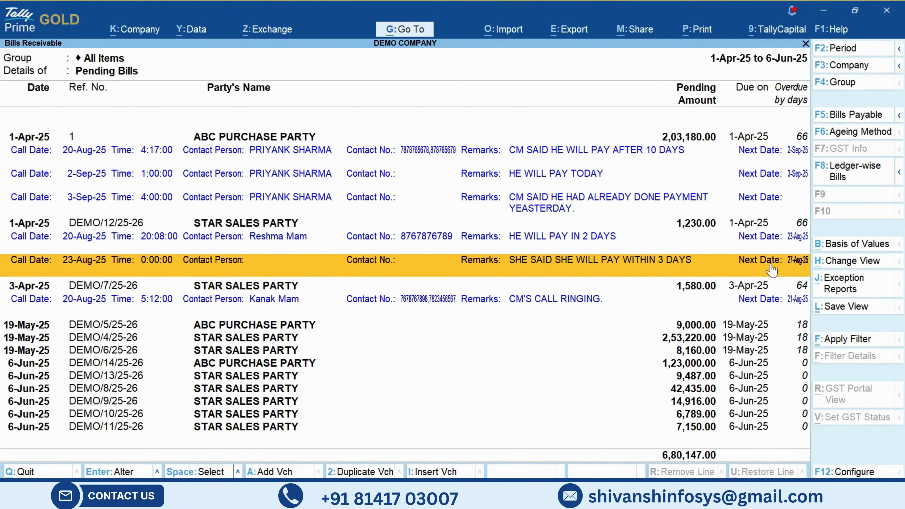
- Leave Bills Receivable and open the Outstanding Bills Follow Up Statement from the Gateway of Tally
key(Escape)
key(Escape)
key(Escape)
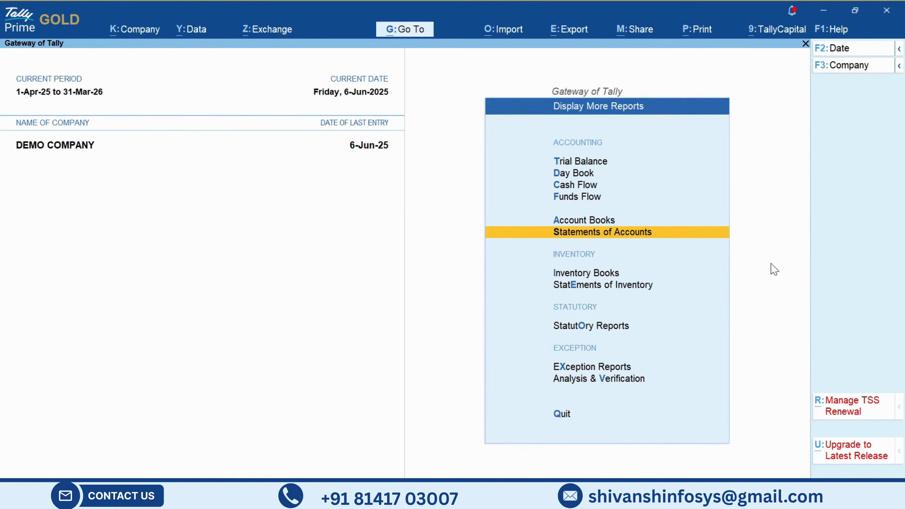
key(Escape)
key(Down)
key(Down)
key(Down)
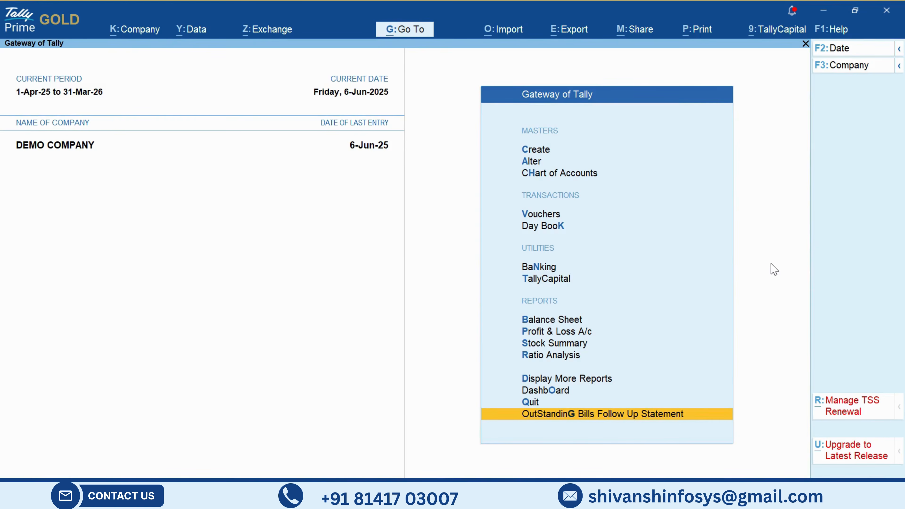
key(Return)
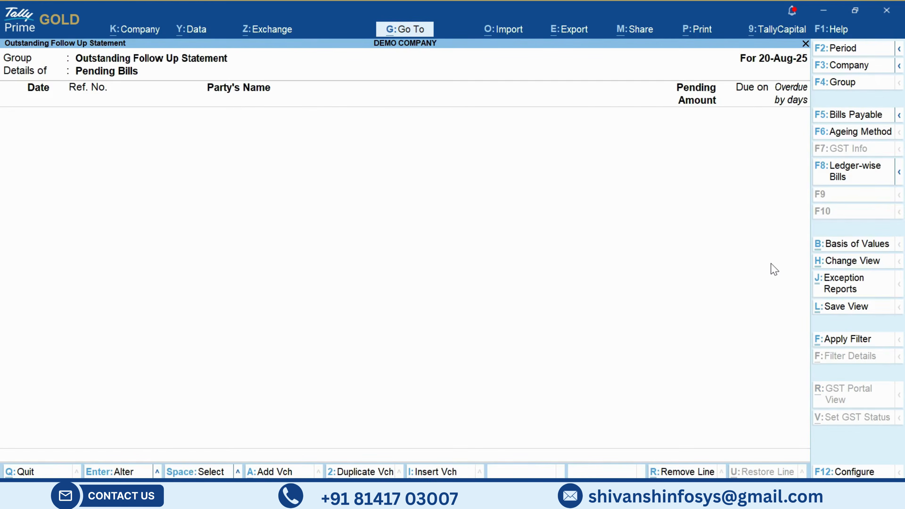
- Change the statement period to run from April through March, 1-Apr-25 to 31-Mar-26
key(alt+F2)
text(AP)
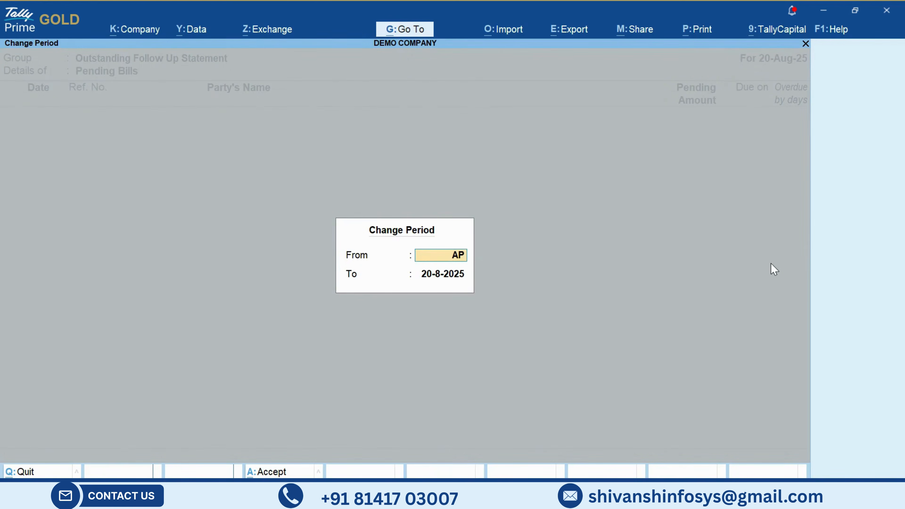
text(RIL)
key(Return)
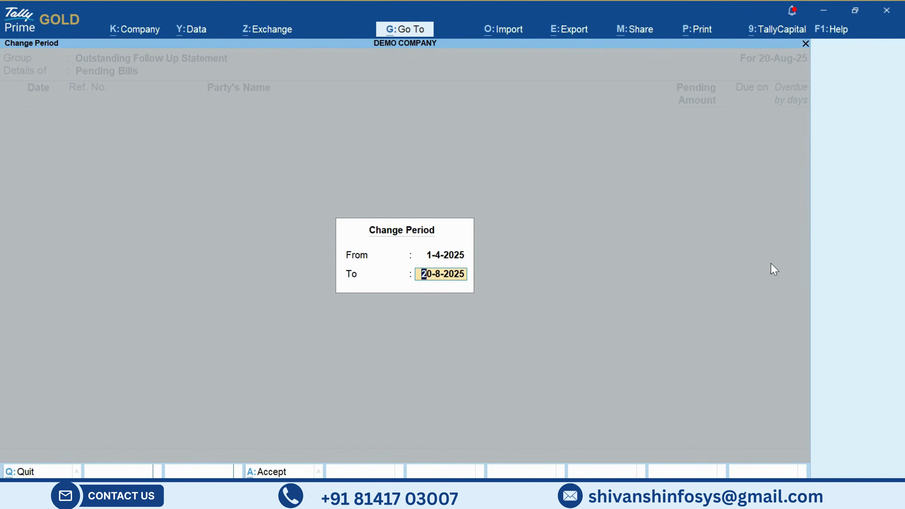
text(MARCH)
key(Return)
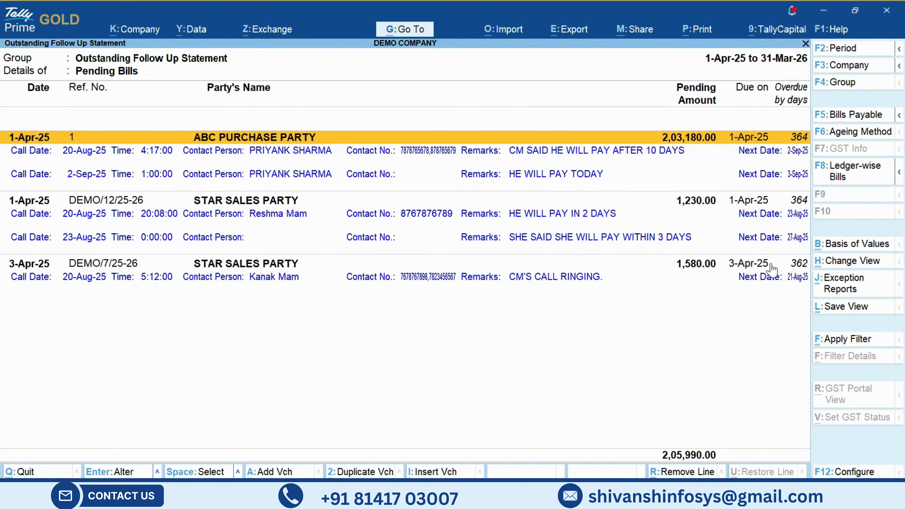
- Examine the call entries listed under the ABC PURCHASE PARTY and STAR SALES PARTY bills in the follow-up statement
key(Down)
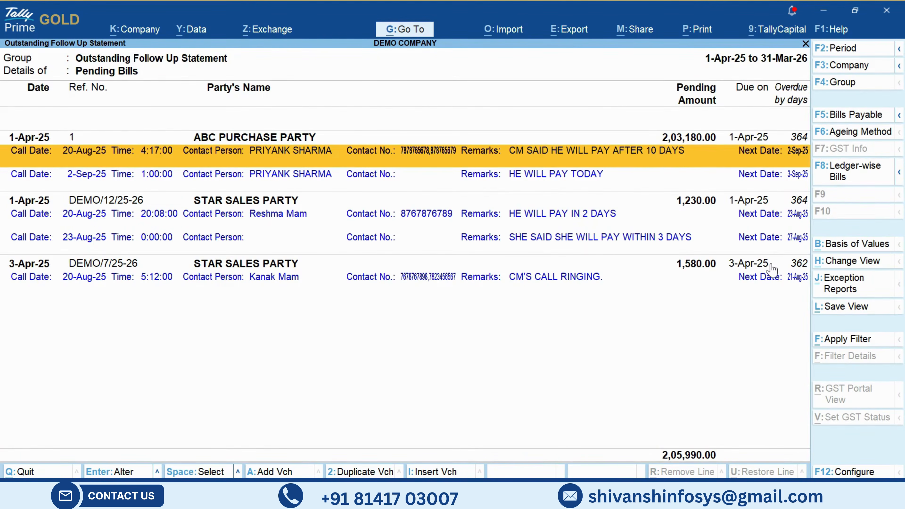
key(Down)
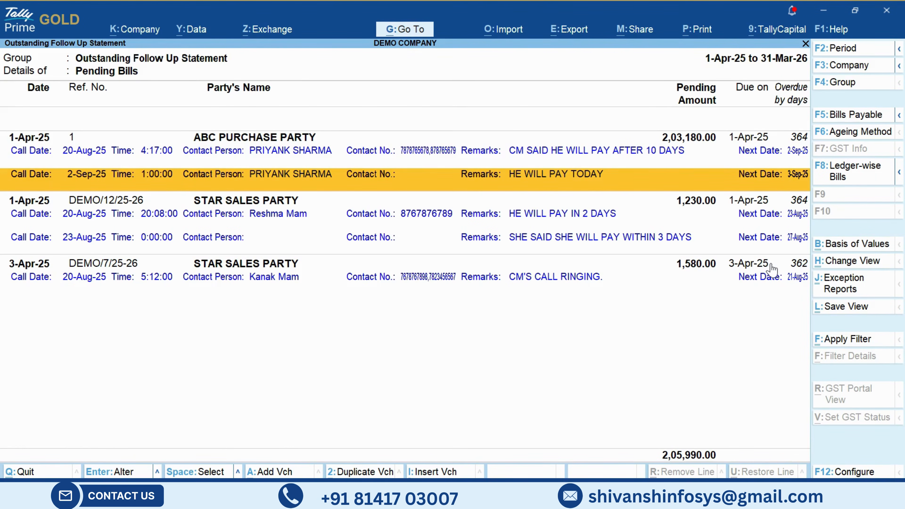
key(Up)
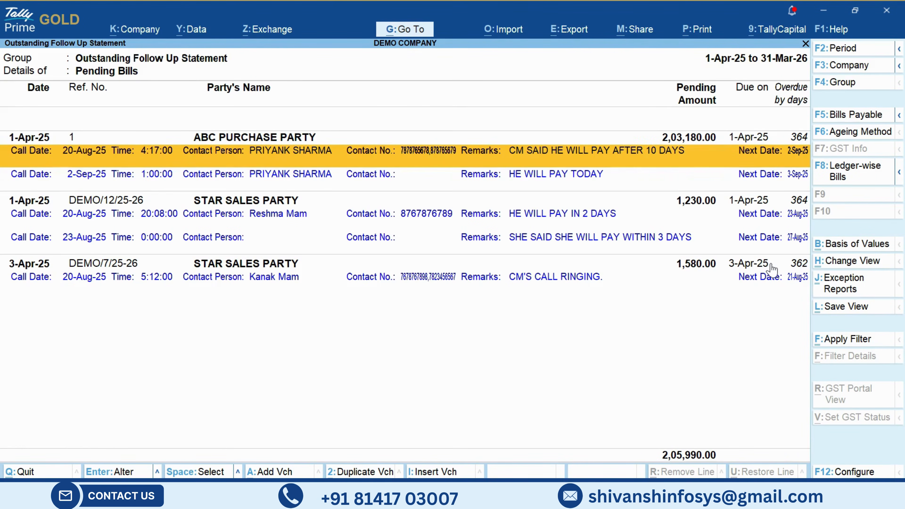
key(Down)
key(Down)
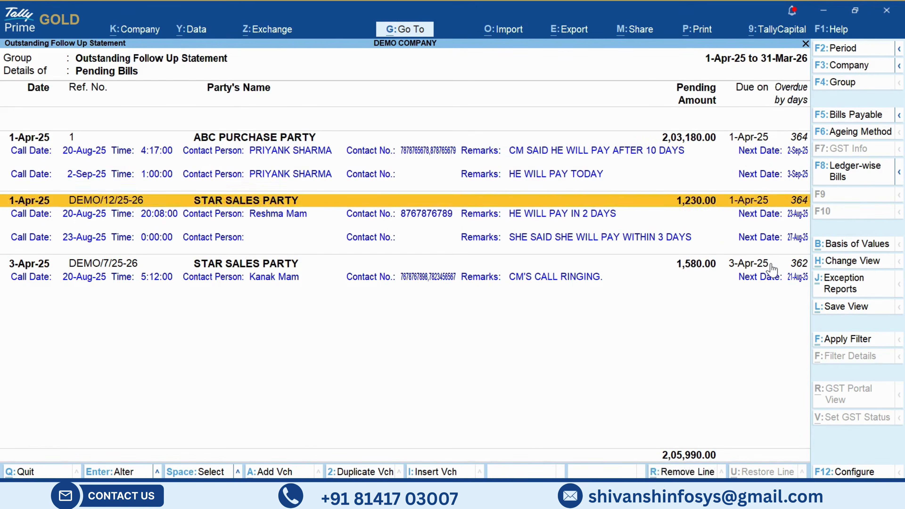
key(Down)
key(Down)
key(space)
key(Up)
key(Up)
key(space)
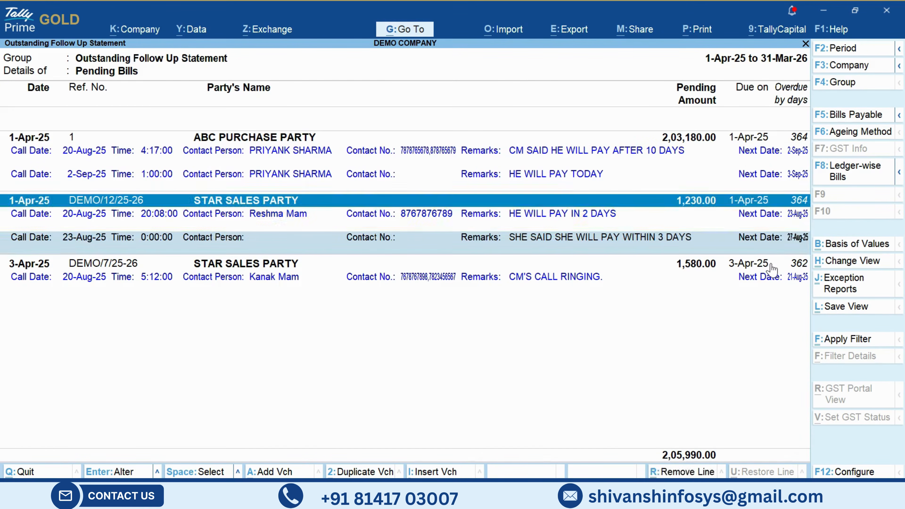
key(Down)
key(Down)
key(space)
key(Up)
key(space)
key(Up)
key(Up)
key(Up)
key(Up)
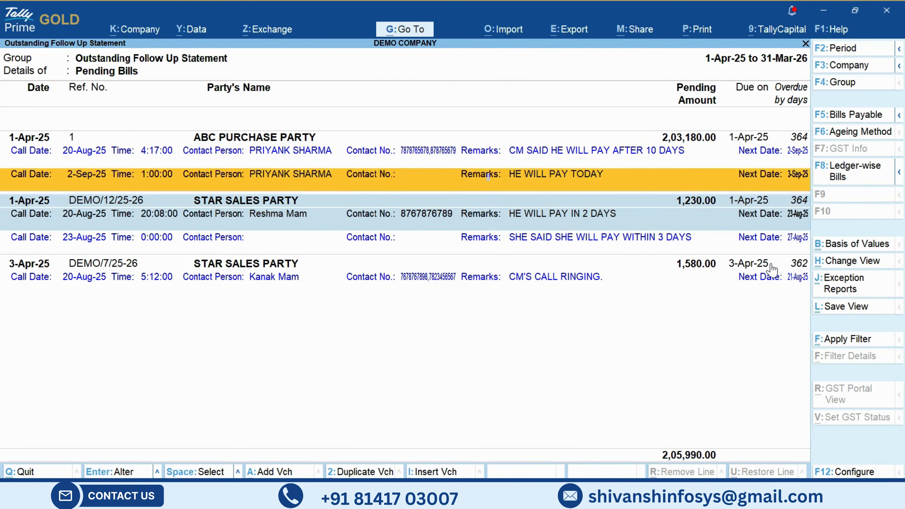
- View the outstanding follow-up details of ABC PURCHASE PARTY bill 1 and quit without adding an entry
key(Return)
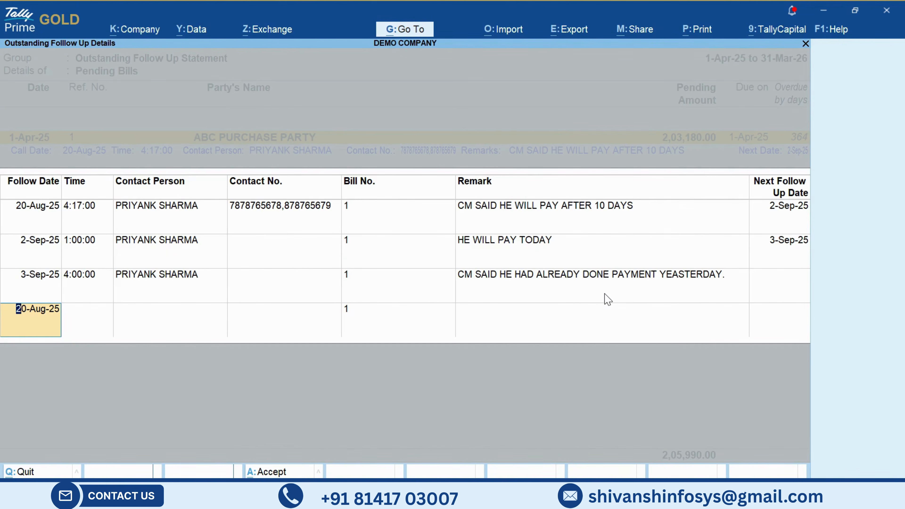
key(BackSpace)
key(Escape)
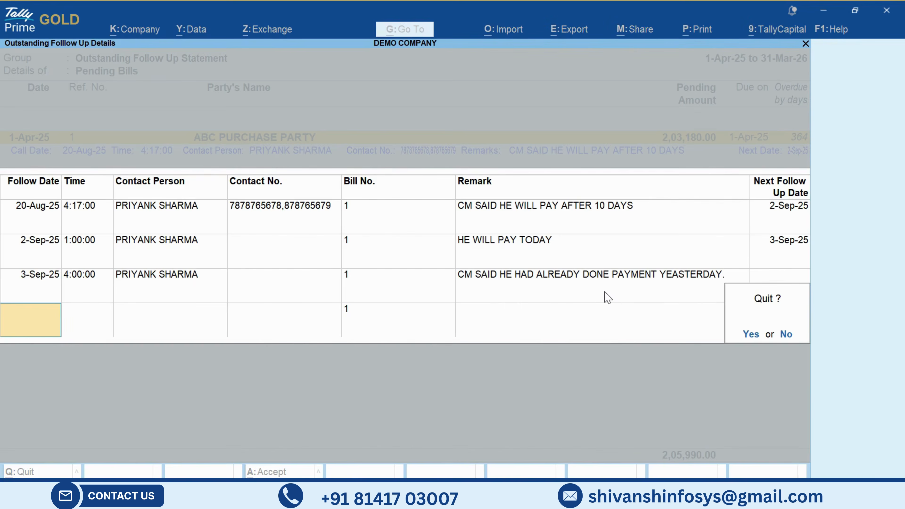
key(y)
- View the outstanding follow-up details of STAR SALES PARTY bill DEMO/12/25-26 and quit without adding an entry
key(Down)
key(Down)
key(Down)
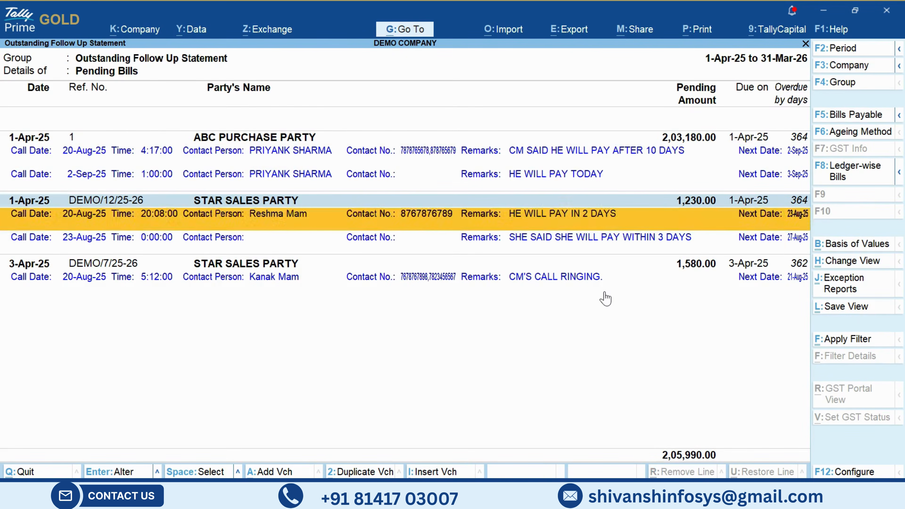
key(Up)
key(Down)
key(Down)
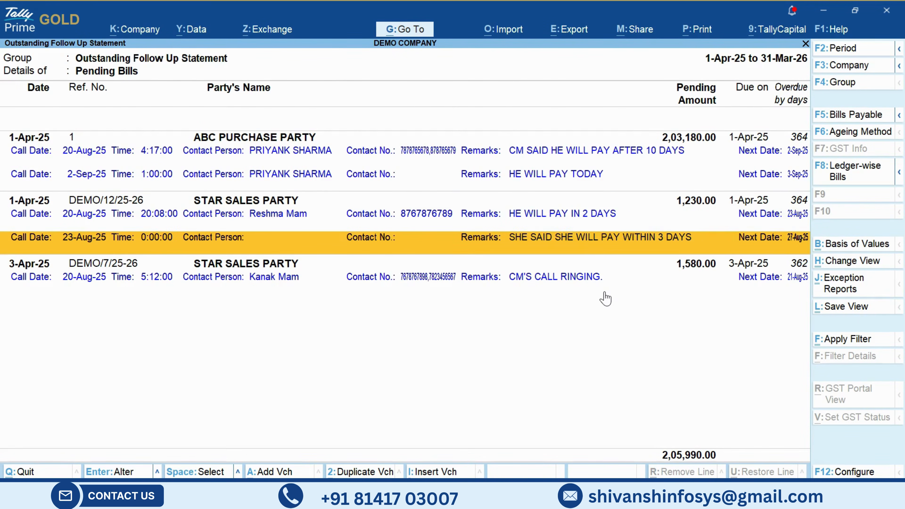
key(Up)
key(Up)
key(ctrl+Return)
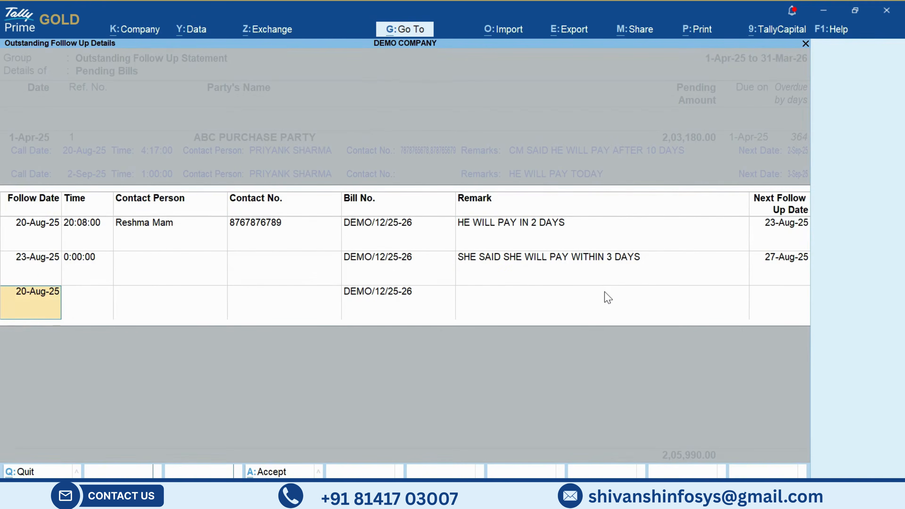
key(Escape)
key(Escape)
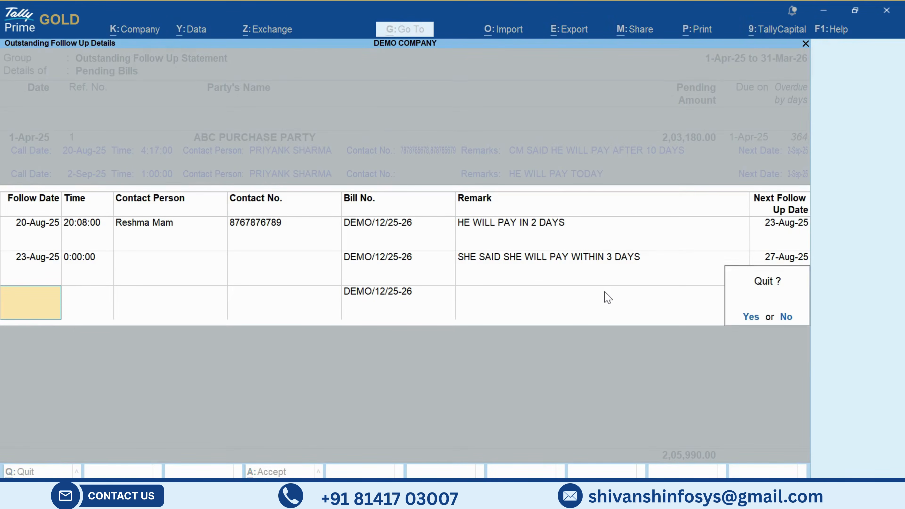
key(y)
- View the outstanding follow-up details of STAR SALES PARTY bill DEMO/7/25-26 and quit without saving a new entry
key(Down)
key(Down)
key(Down)
key(Down)
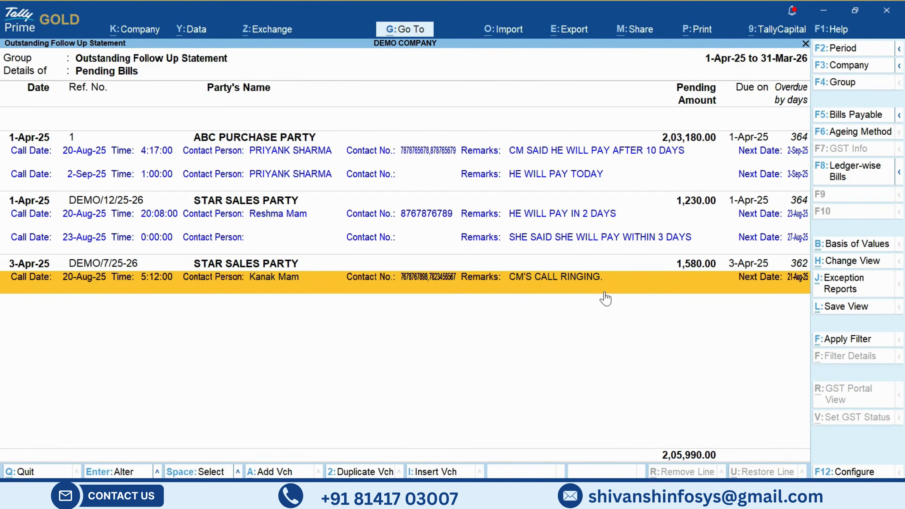
key(Up)
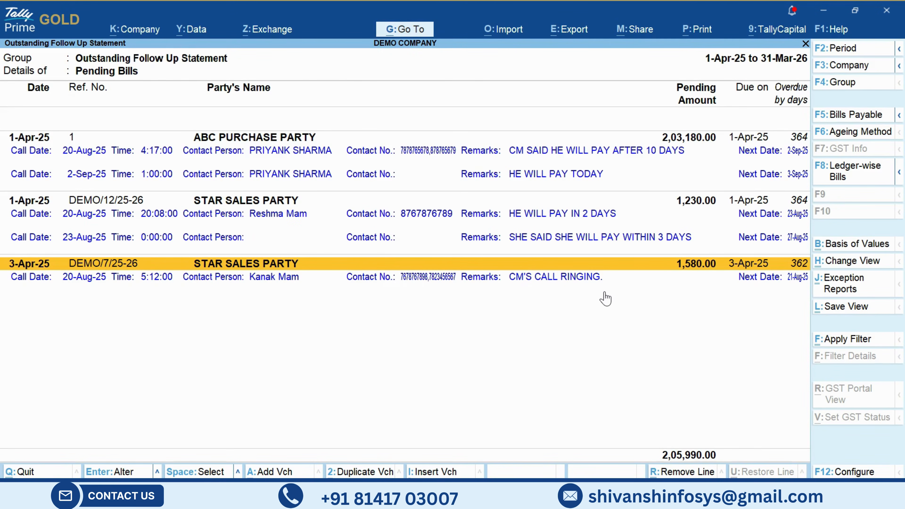
key(ctrl+Return)
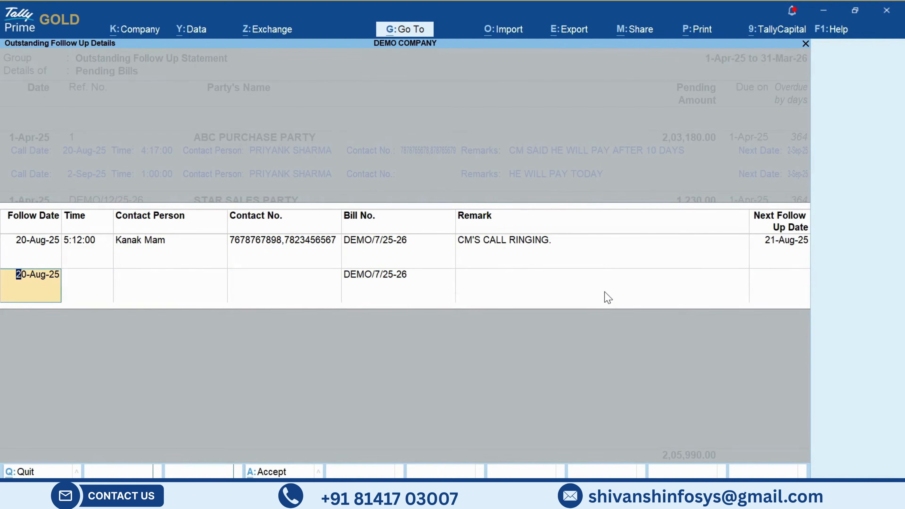
key(Return)
key(Return)
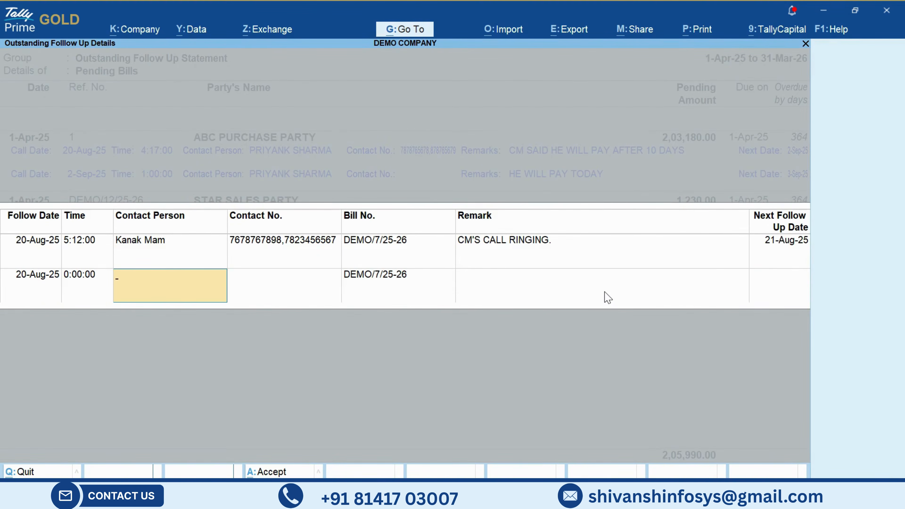
key(Escape)
key(y)
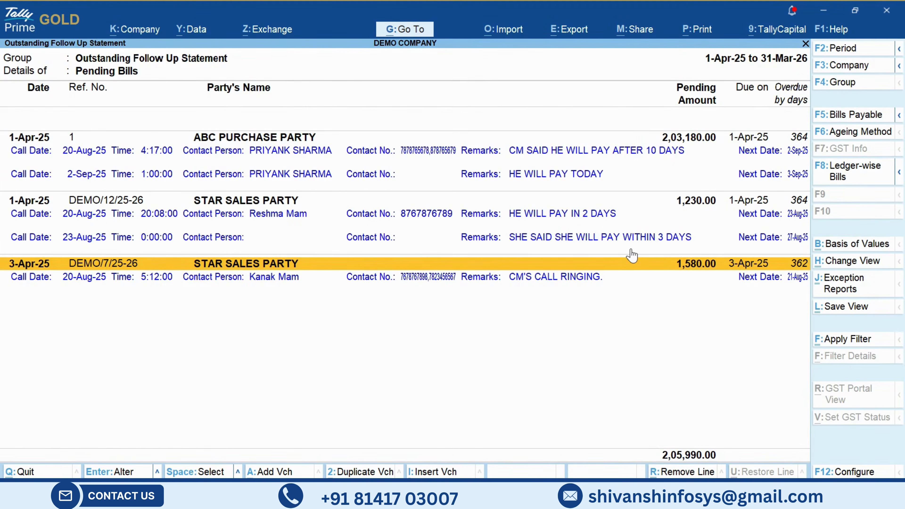
- Choose Ageing by Bill Date as the ageing method for the follow-up statement
key(Up)
key(Up)
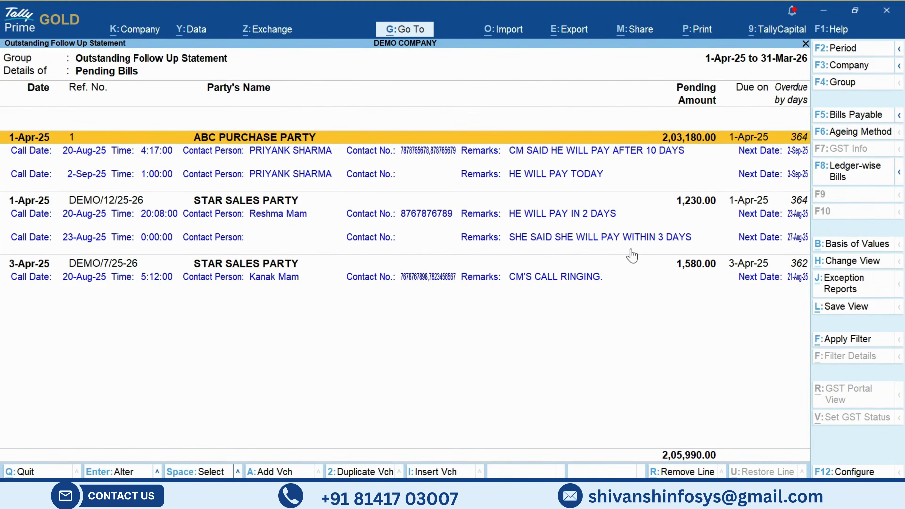
click(857, 133)
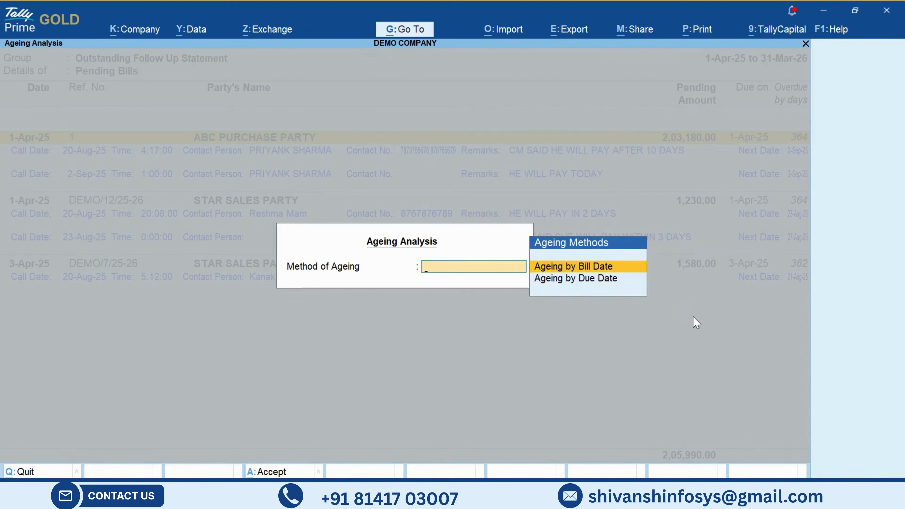
key(Down)
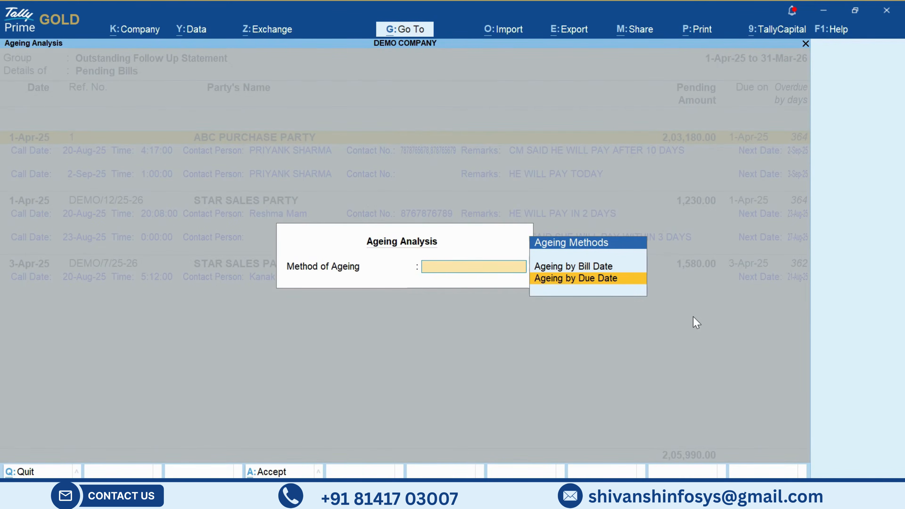
key(Up)
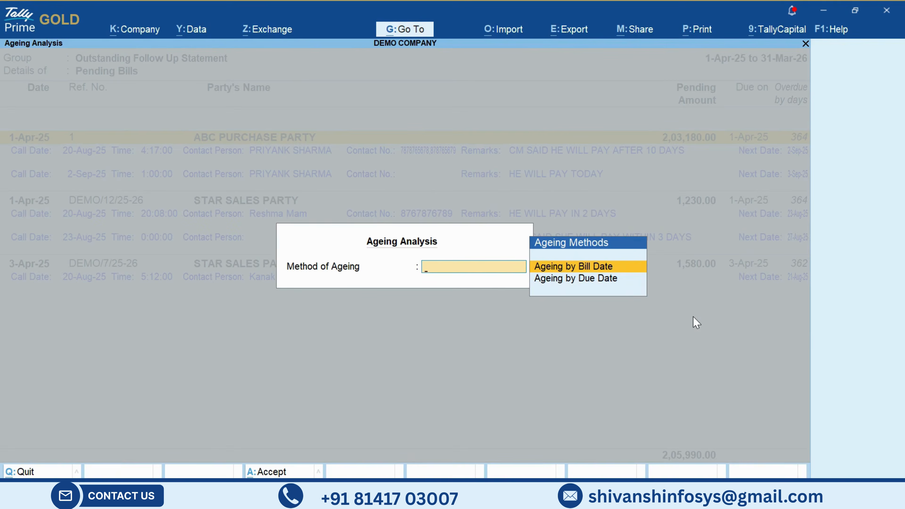
key(Return)
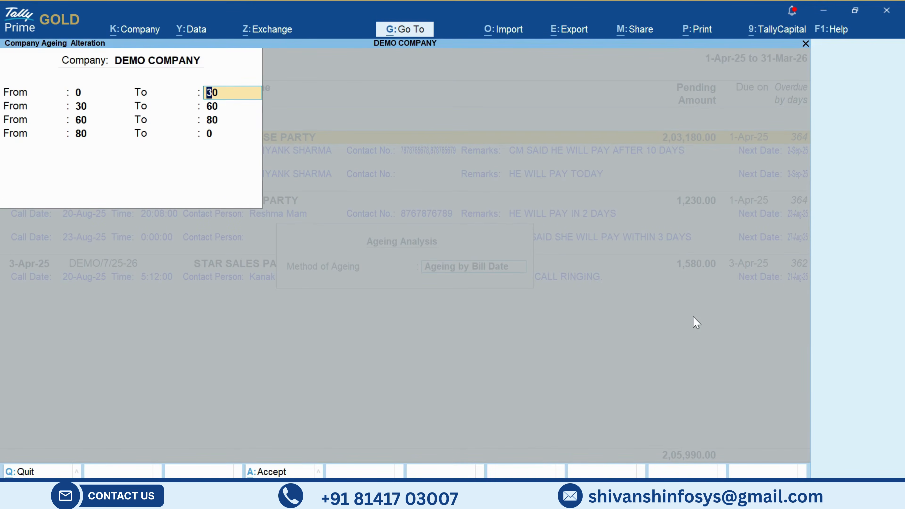
- Set the first ageing slab to 0–60 days and accept the following slabs of 60–120, 120–240 and above 240
text(80)
key(BackSpace)
key(BackSpace)
text(60)
key(Return)
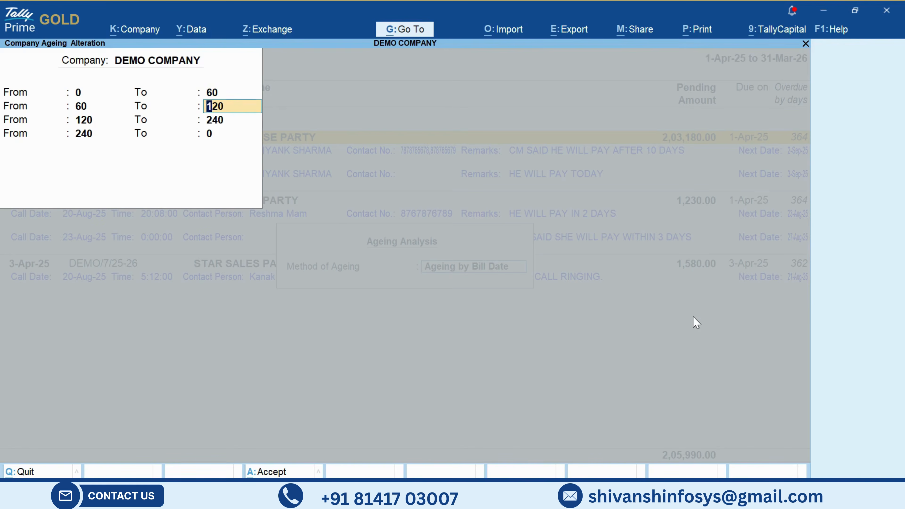
key(Return)
key(Return)
key(Return)
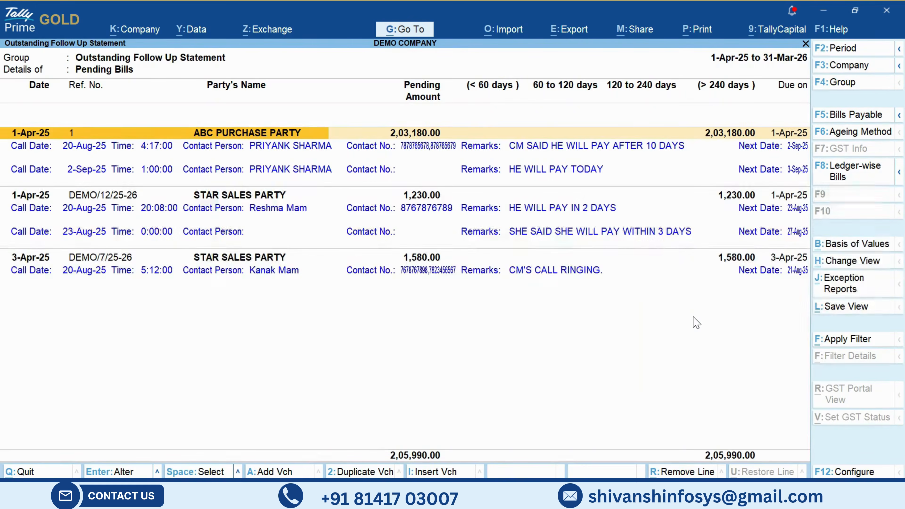
- Examine the pending bill amounts by ageing slab together with each party's follow-up entries
key(Down)
key(Down)
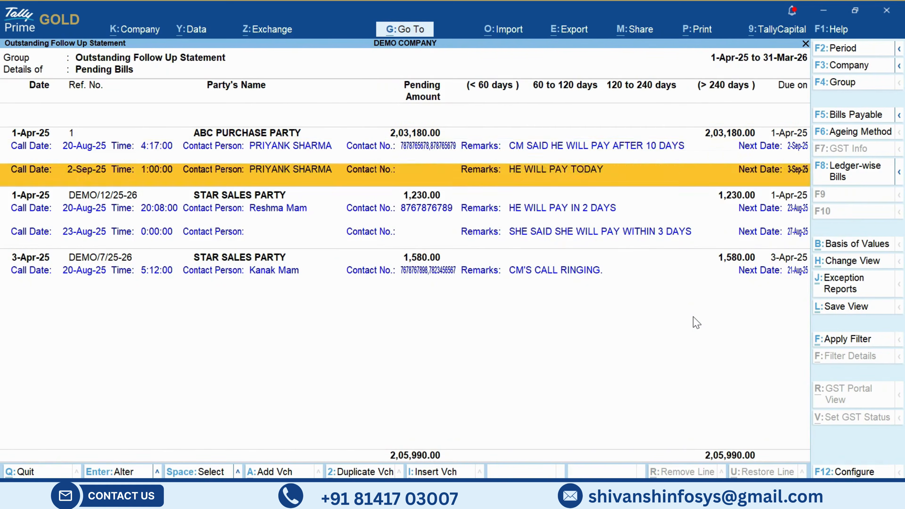
key(Up)
key(Up)
key(Down)
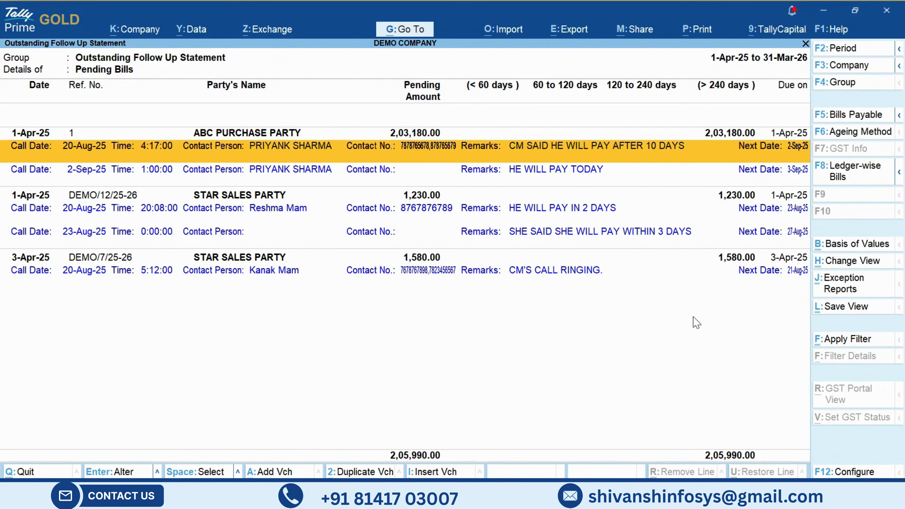
key(Down)
key(Down)
key(Up)
key(Up)
key(Up)
key(Down)
key(Down)
key(Up)
key(Up)
key(Down)
key(Down)
key(Down)
key(Down)
key(Down)
key(Down)
key(Up)
key(Up)
key(Up)
key(Up)
key(Up)
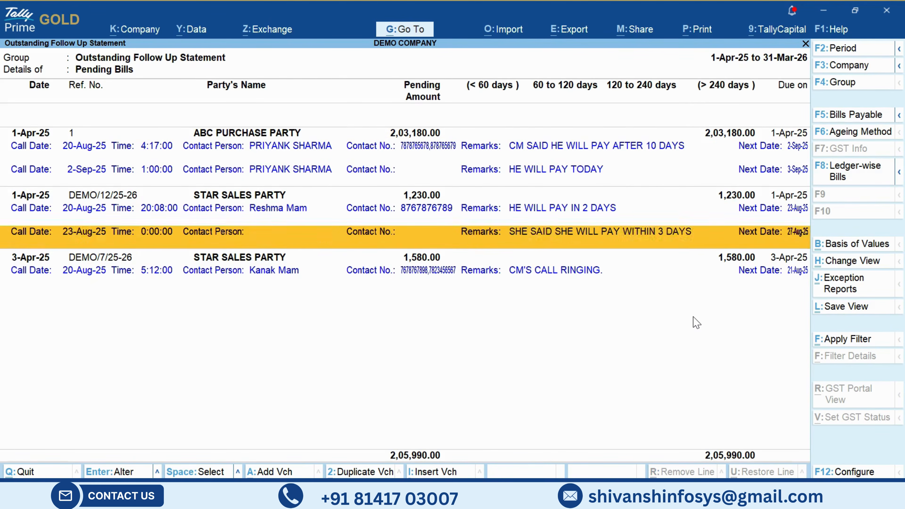
key(Up)
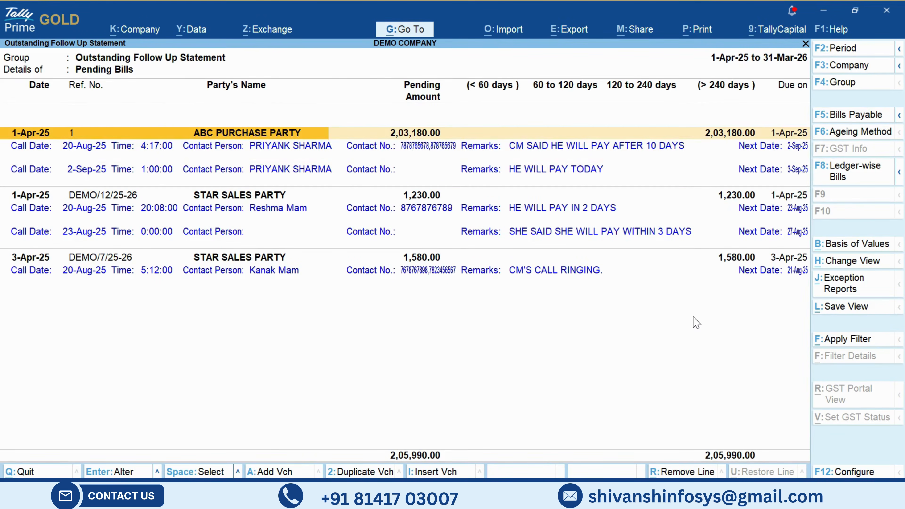
key(Down)
key(Down)
key(Down)
key(Down)
key(Down)
key(Down)
key(Up)
key(Up)
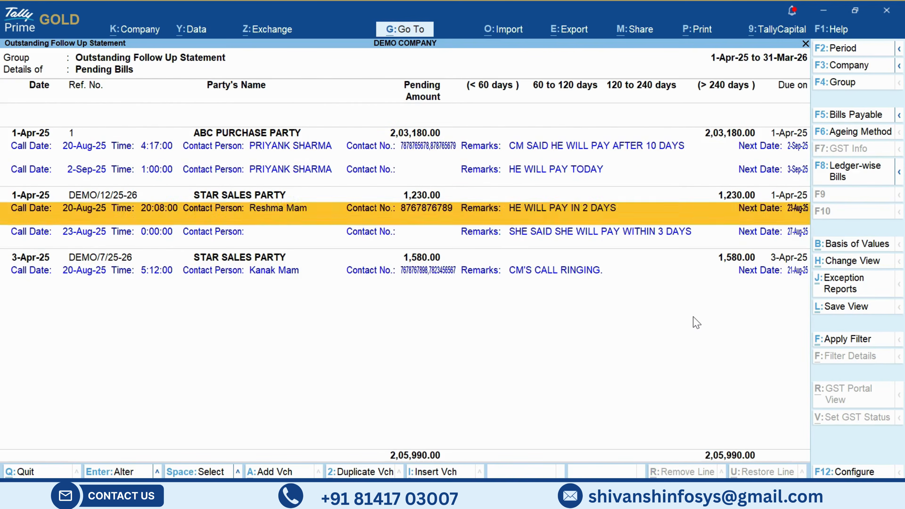
key(Up)
key(Up)
key(Up)
key(Up)
key(Down)
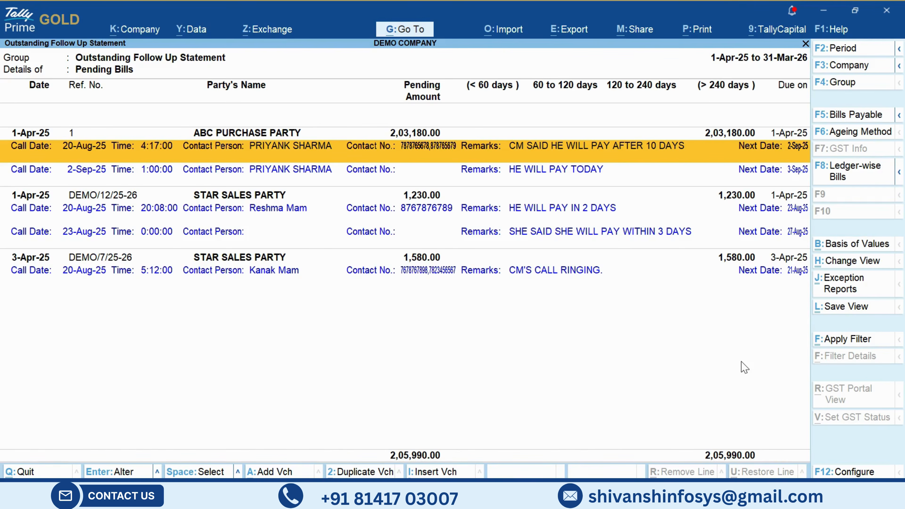
- Leave the follow-up statement and highlight Display More Reports in the Gateway of Tally
key(Escape)
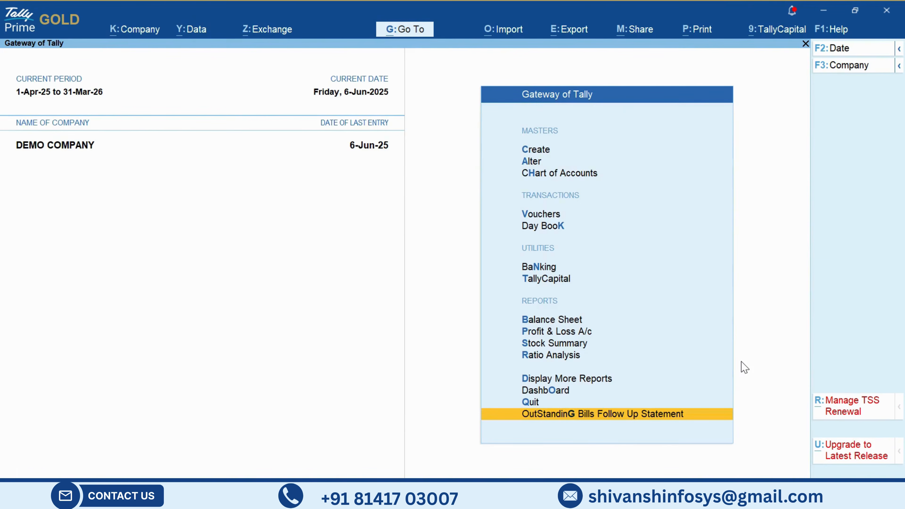
key(Up)
key(Up)
key(Up)
key(Up)
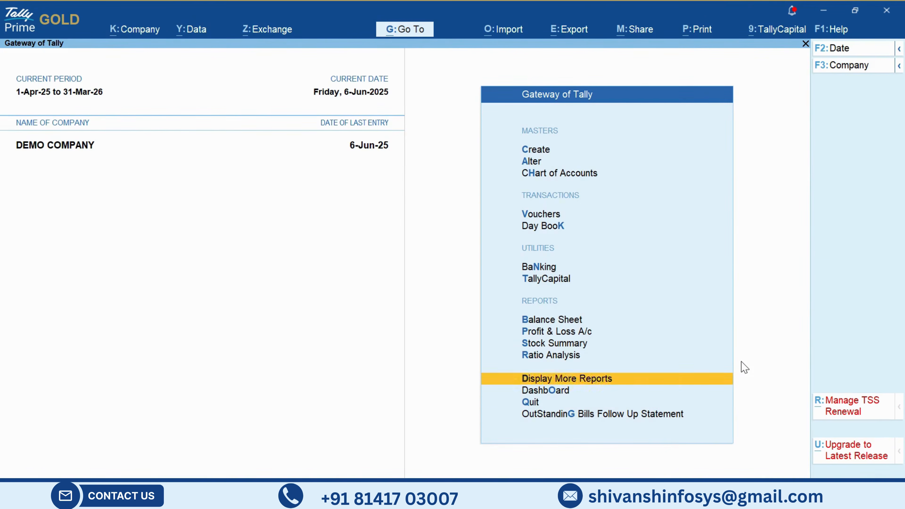